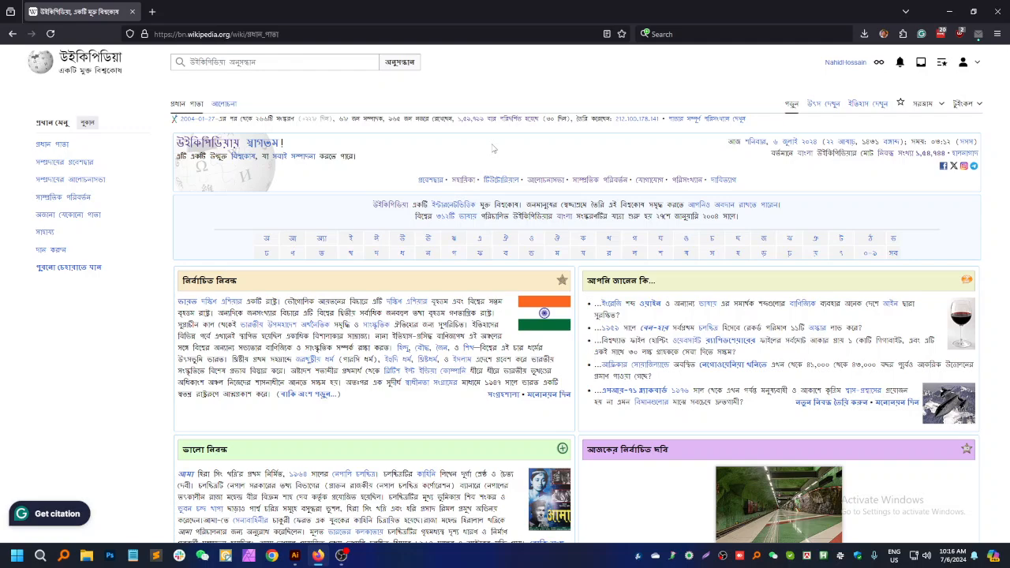
Step: Open the main page's featured picture of the day in a new tab and view its page on Wikimedia Commons
scroll(492, 149, "down", 5)
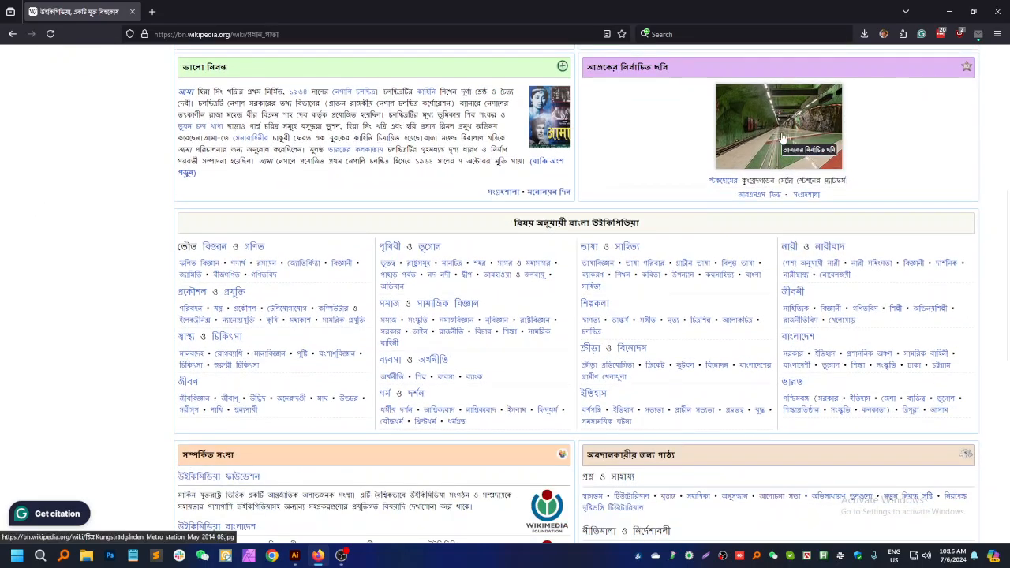
middle_click(782, 138)
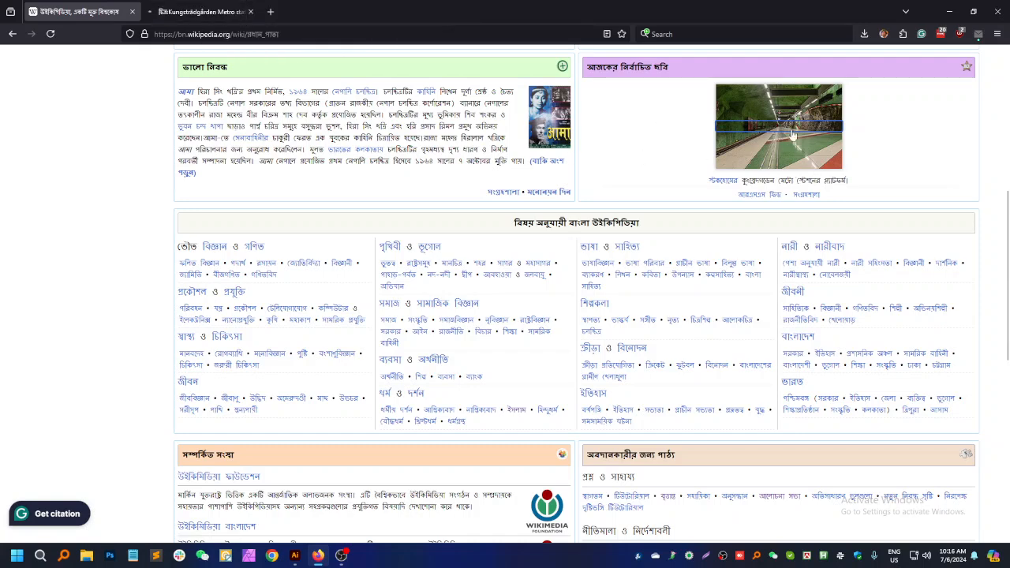
left_click(186, 10)
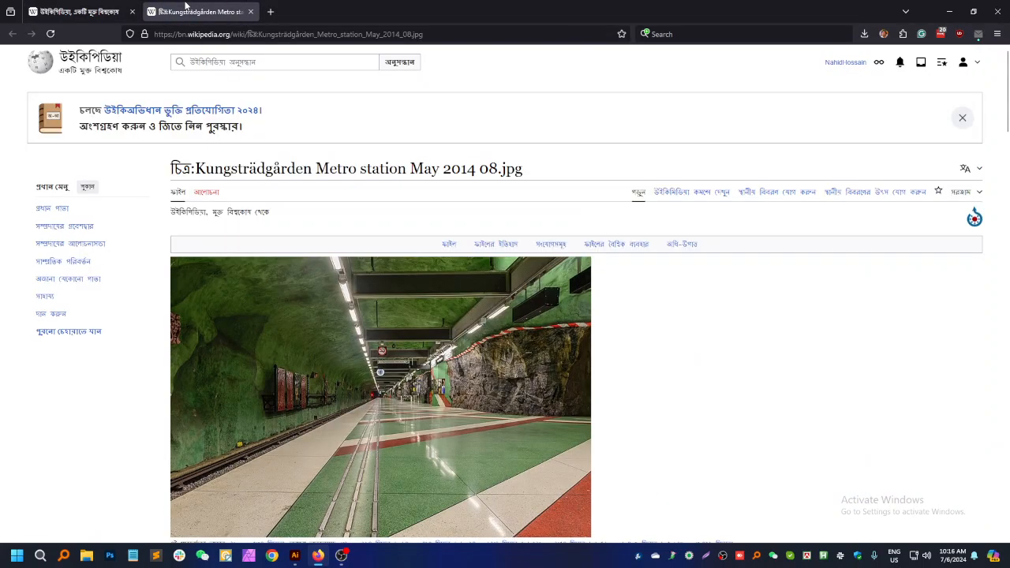
left_click(659, 193)
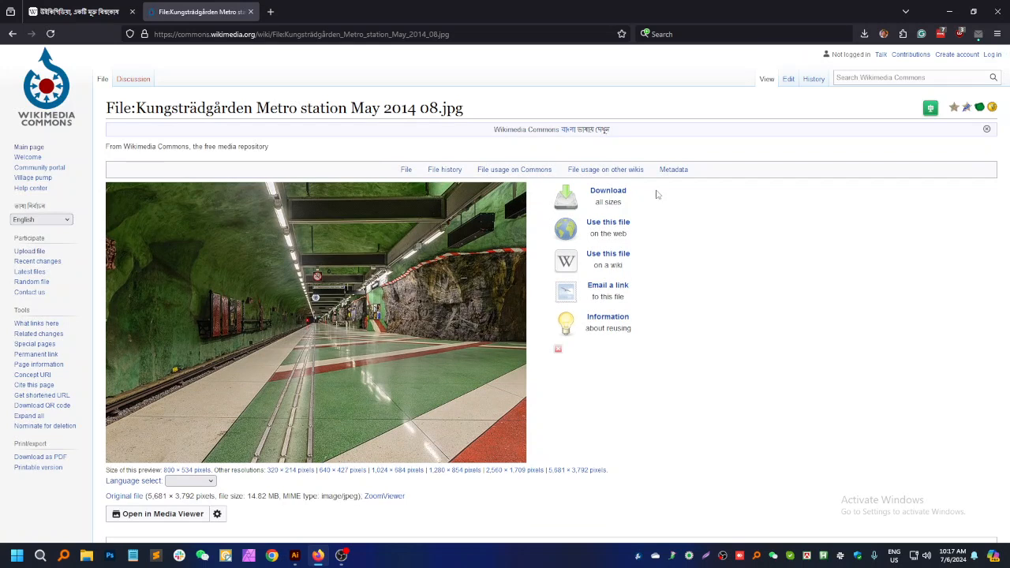
Step: Examine the Commons file page's title and its lists of file usage, and close the page
left_click_drag(465, 109, 135, 111)
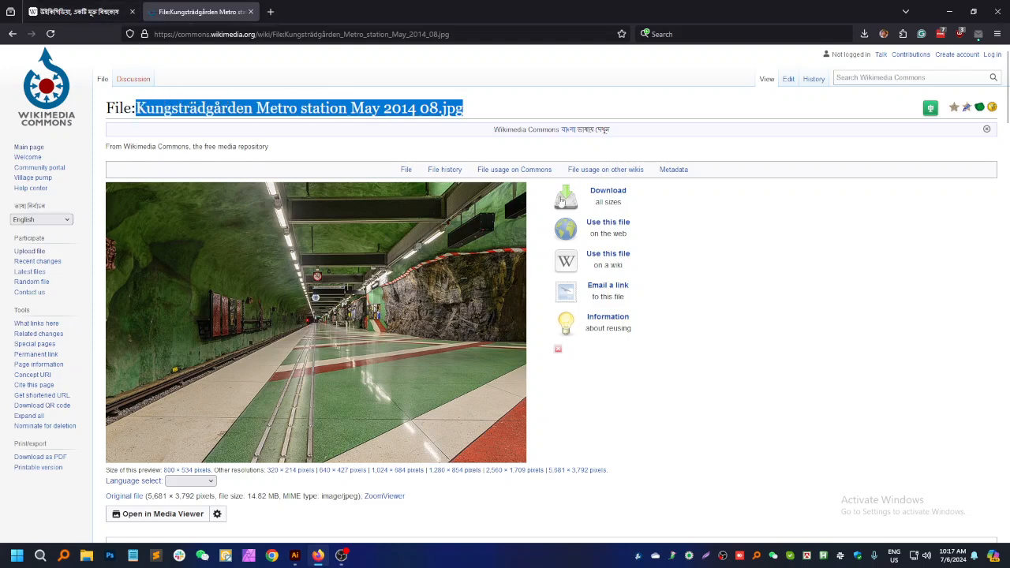
scroll(660, 232, "down", 2)
middle_click(728, 244)
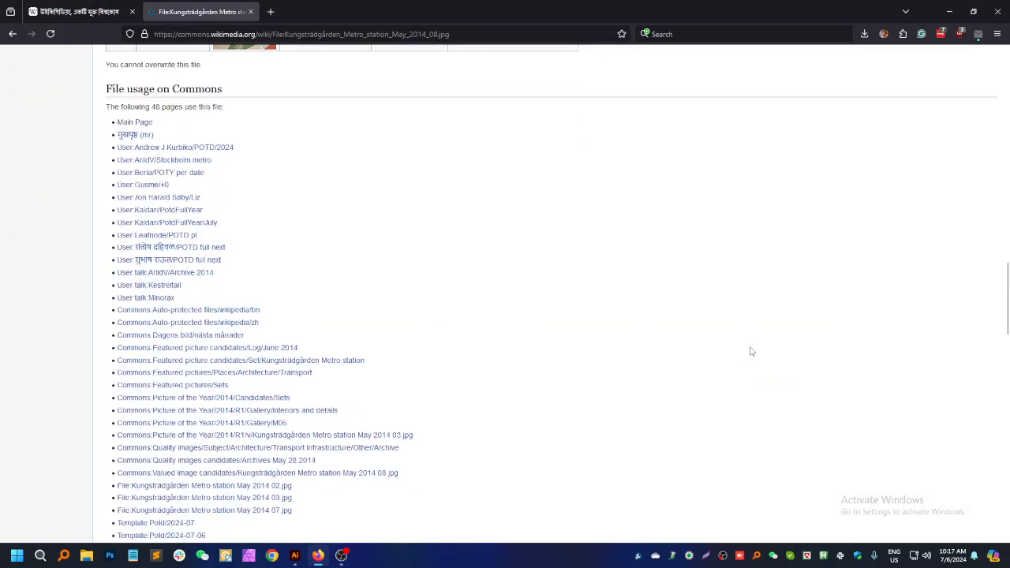
middle_click(506, 223)
middle_click(508, 279)
scroll(395, 279, "up", 20)
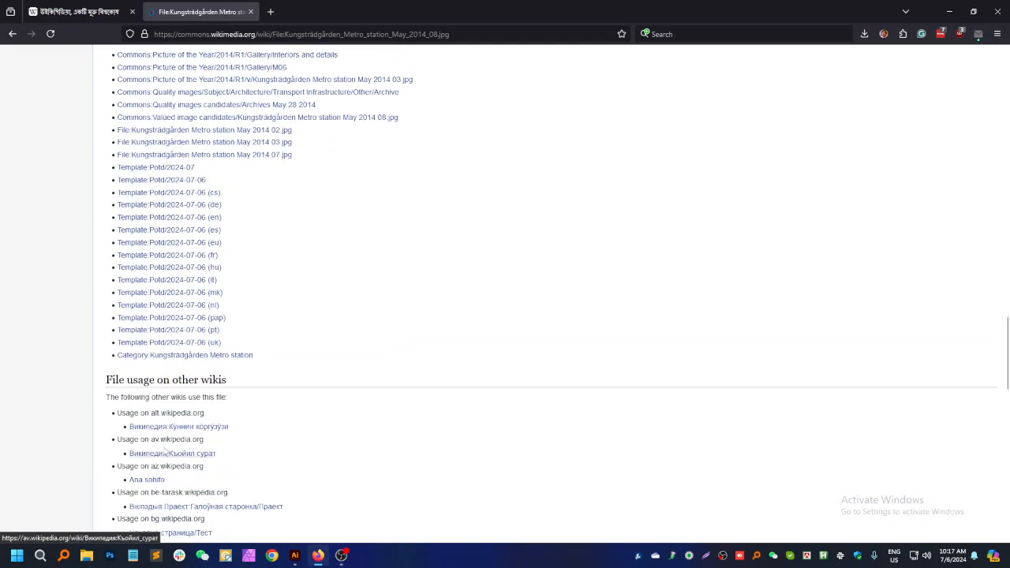
scroll(169, 458, "up", 20)
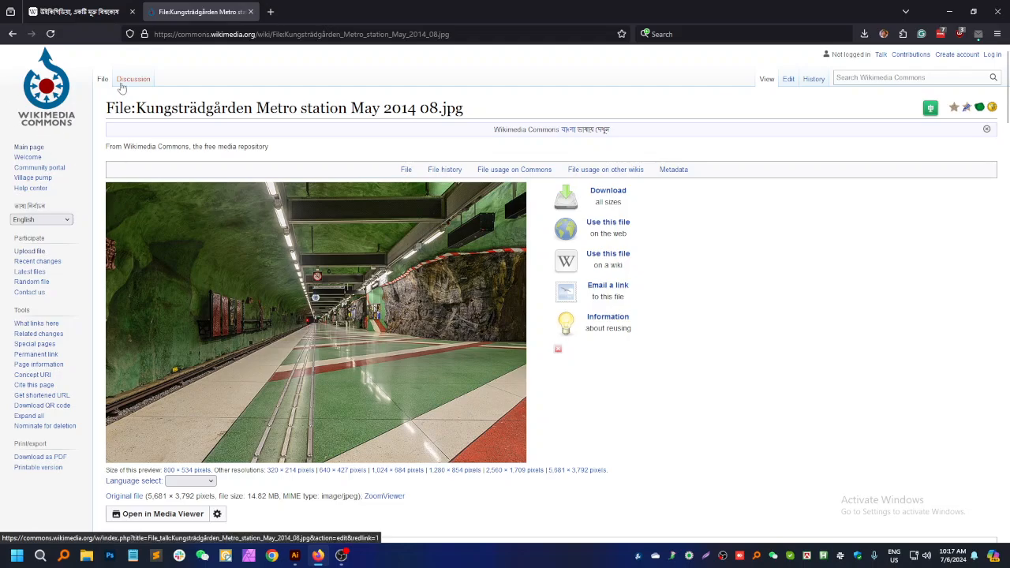
middle_click(198, 4)
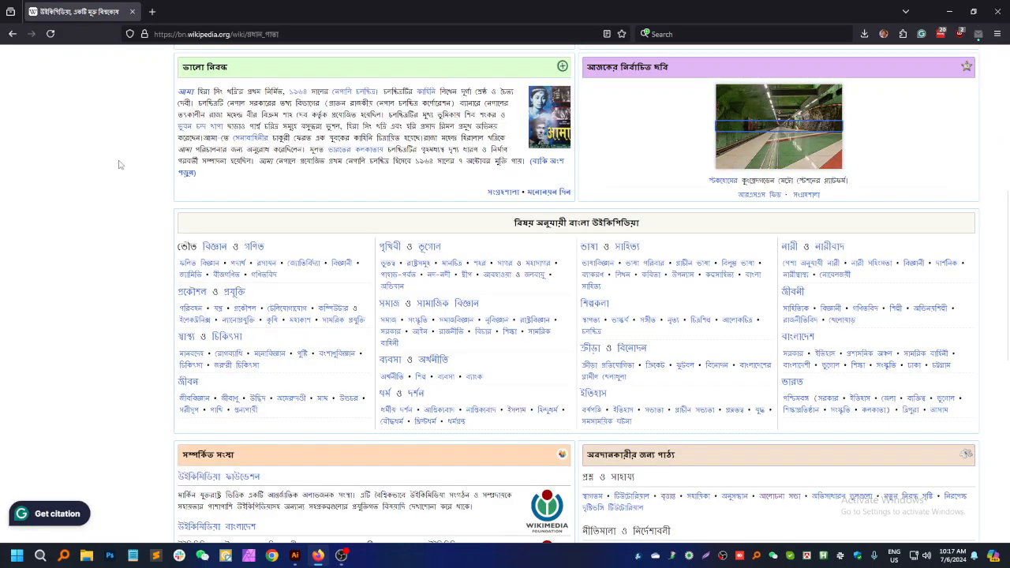
Step: Open the Wikimedia Commons Upload Wizard from the Wikipedia sister projects and log in with the saved account, staying logged in
scroll(120, 115, "up", 5)
scroll(277, 115, "down", 15)
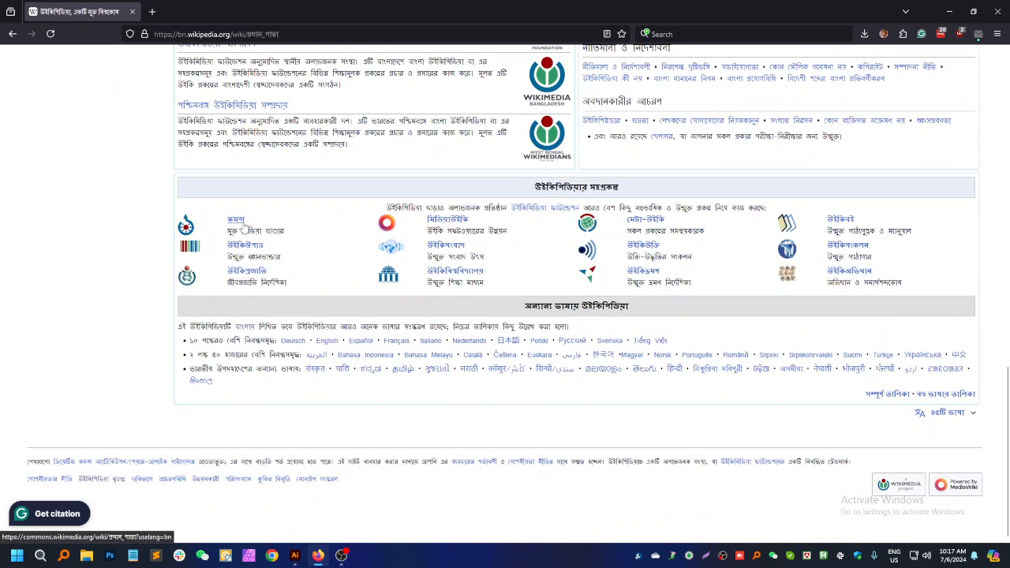
left_click(239, 223)
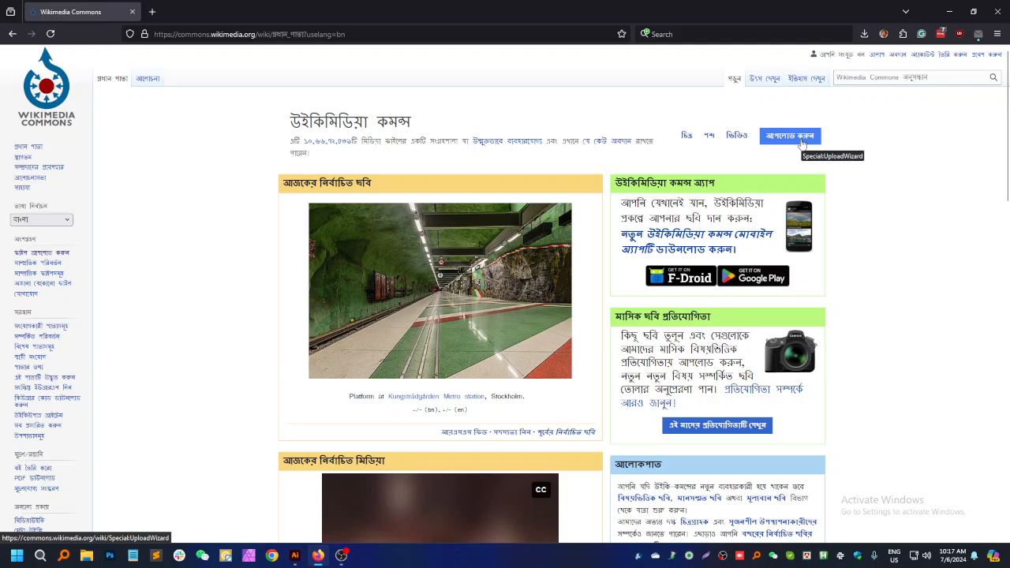
left_click(801, 140)
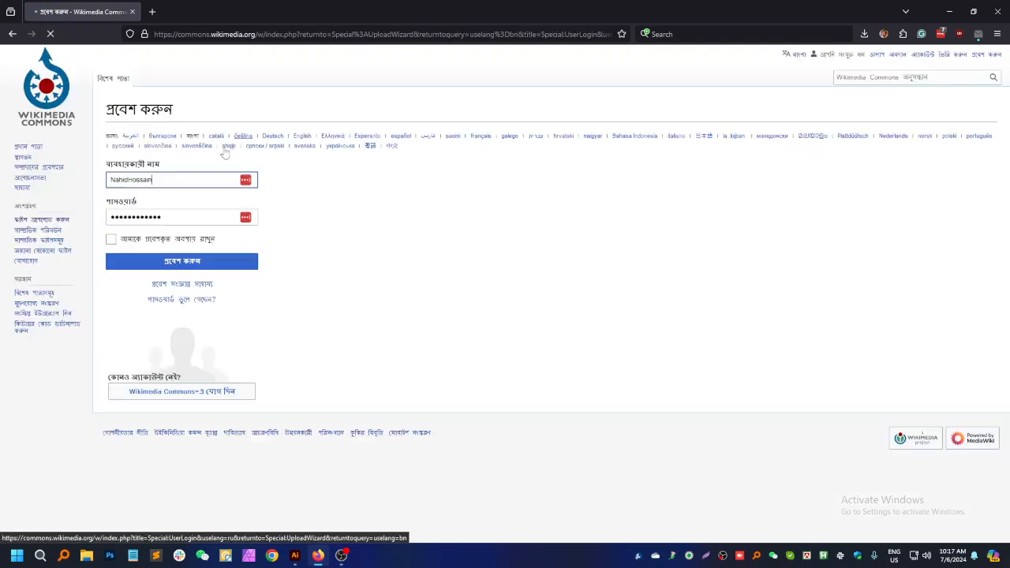
left_click(110, 239)
left_click(176, 265)
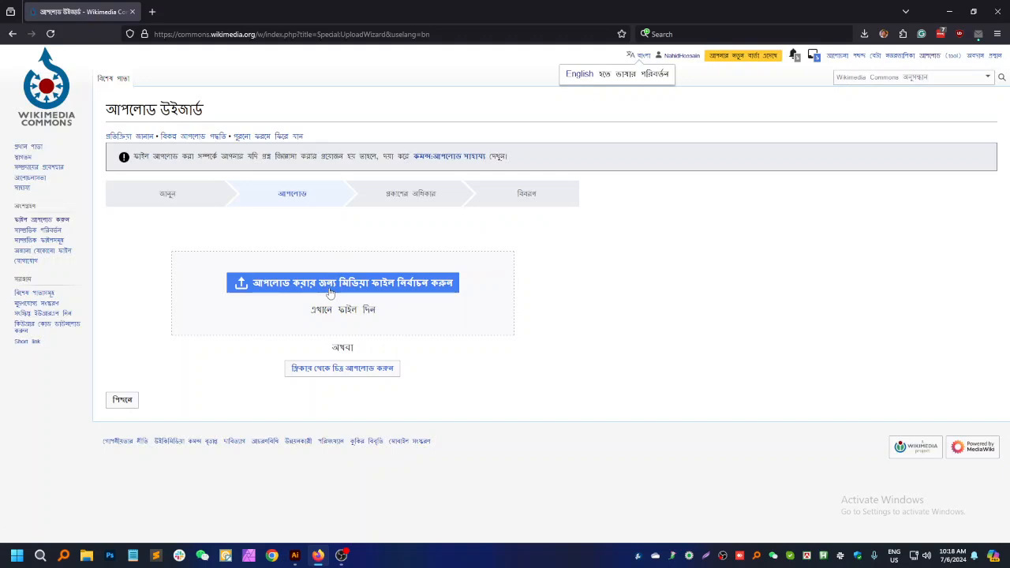
Step: Upload the four photos 20240608_114148.jpg, 20240608_114332.jpg, 20240608_123001.jpg and 20240608_123008.jpg from the Downloads folder
left_click(330, 293)
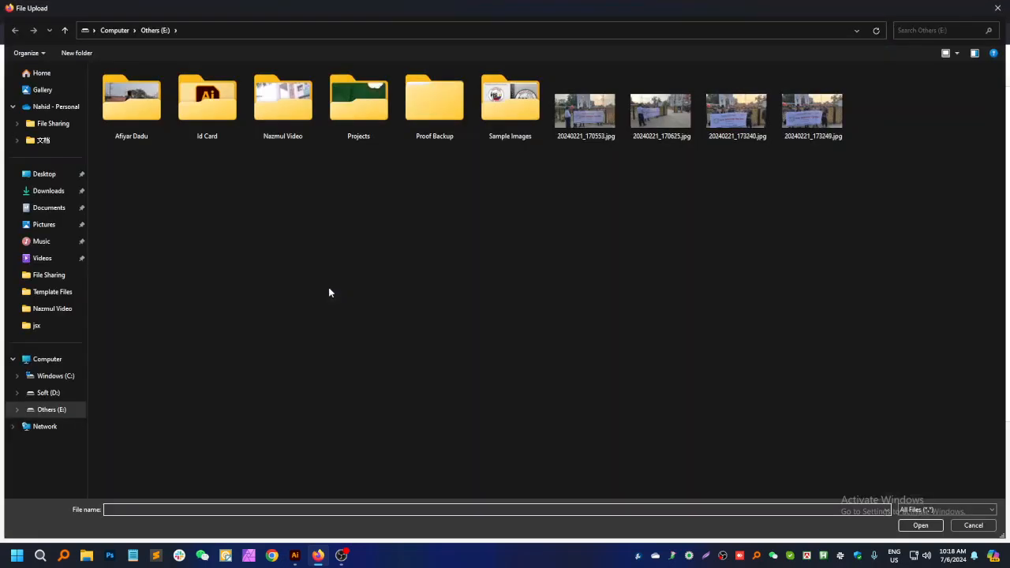
left_click(48, 191)
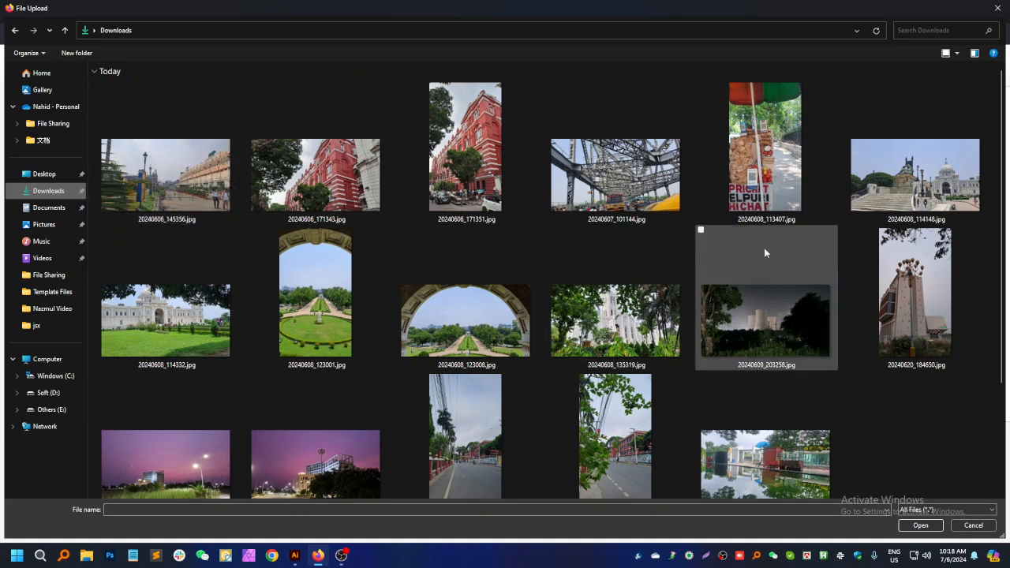
left_click(881, 175)
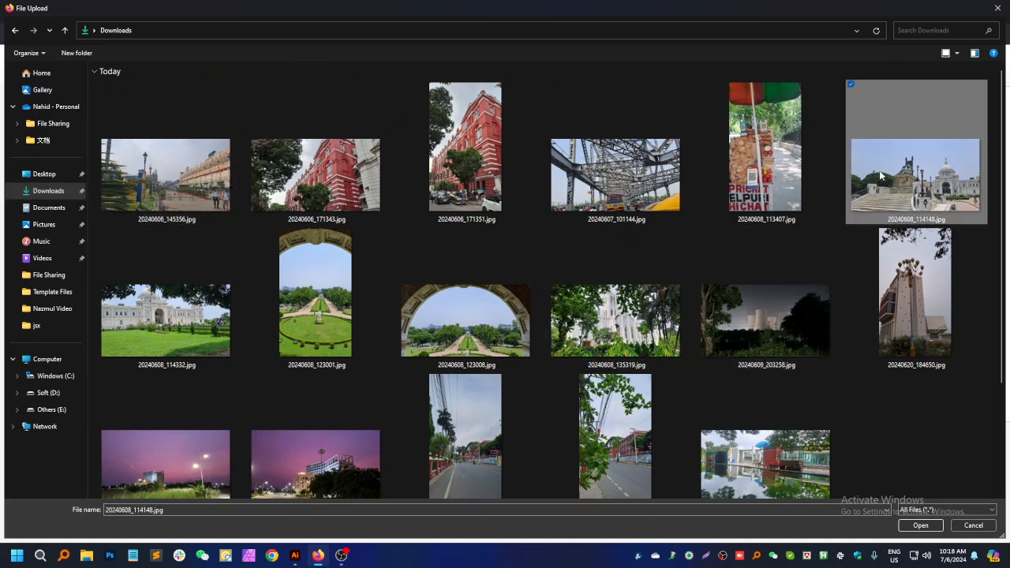
left_click(461, 331, "shift")
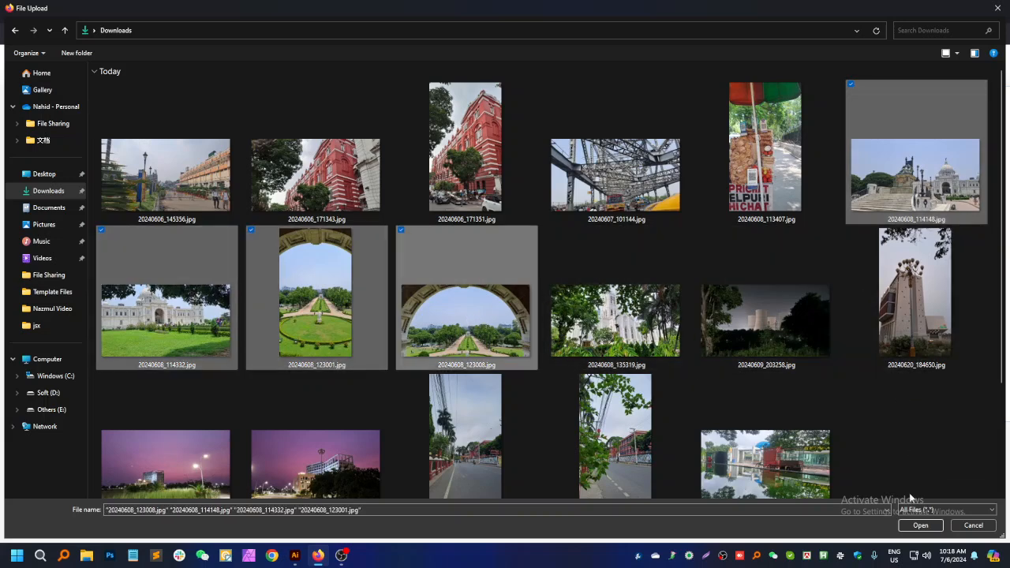
left_click(923, 529)
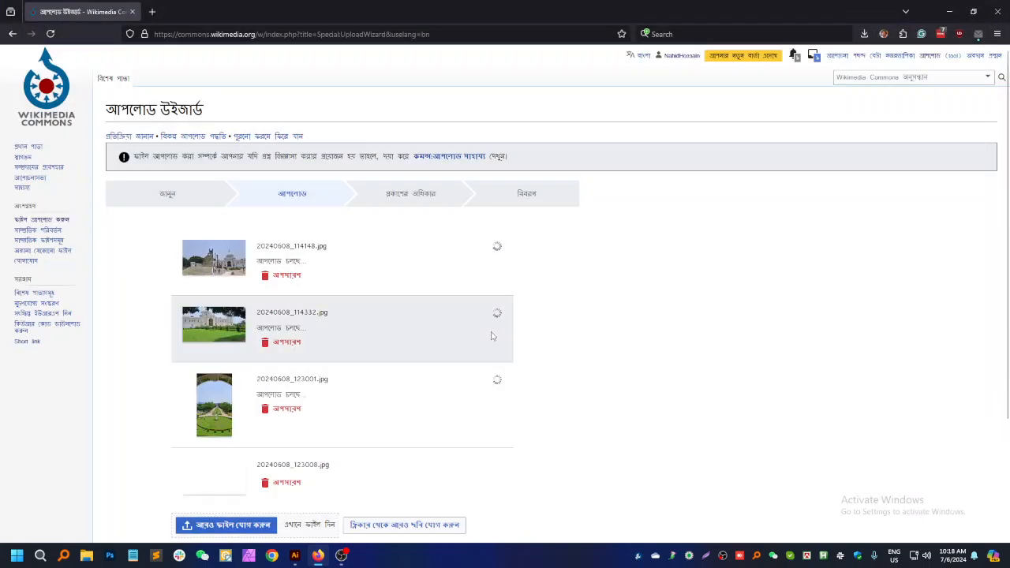
scroll(490, 335, "down", 3)
scroll(490, 335, "up", 3)
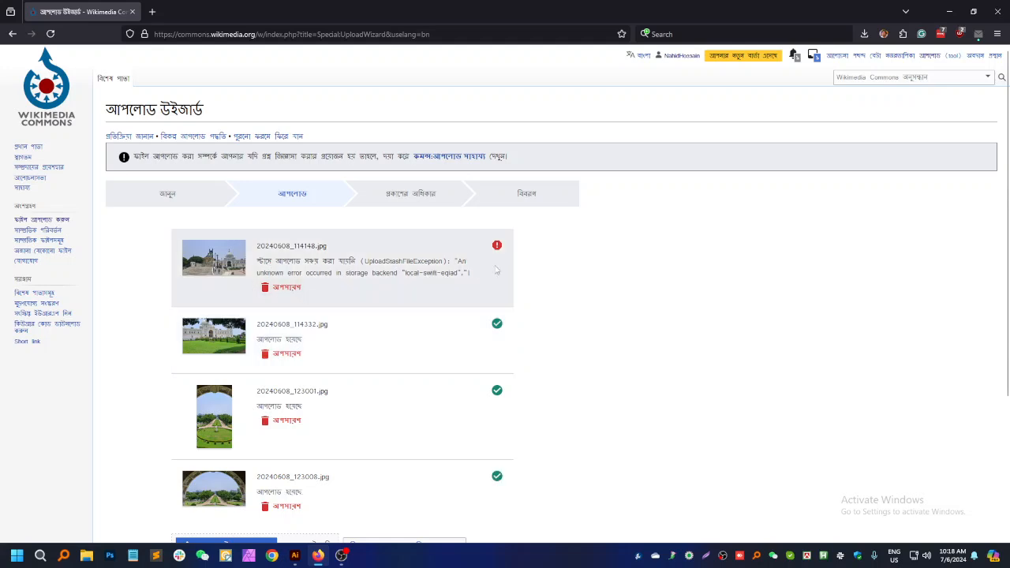
Step: Try to add 20240608_114148.jpg to the upload again
scroll(535, 271, "down", 2)
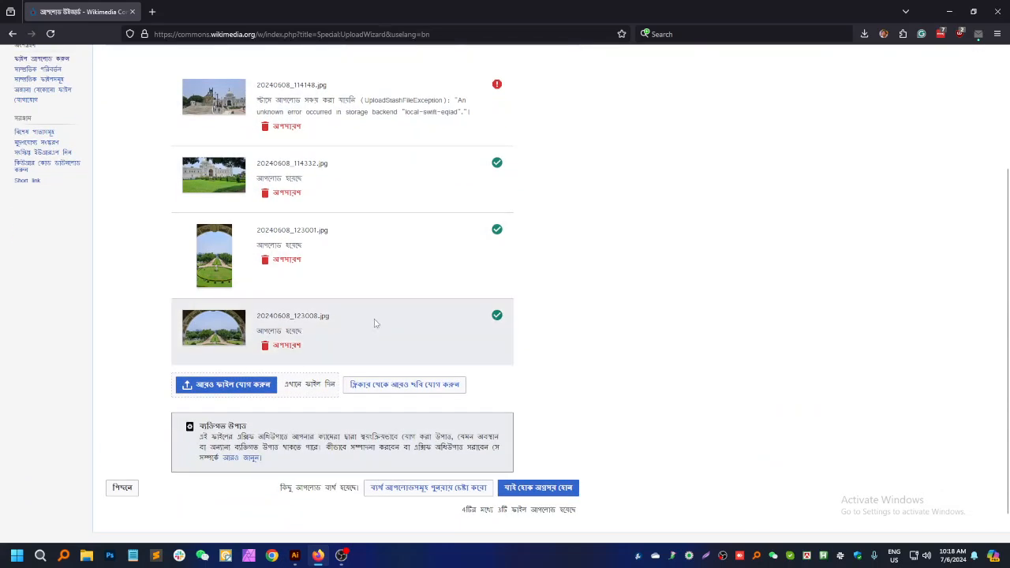
scroll(245, 386, "up", 1)
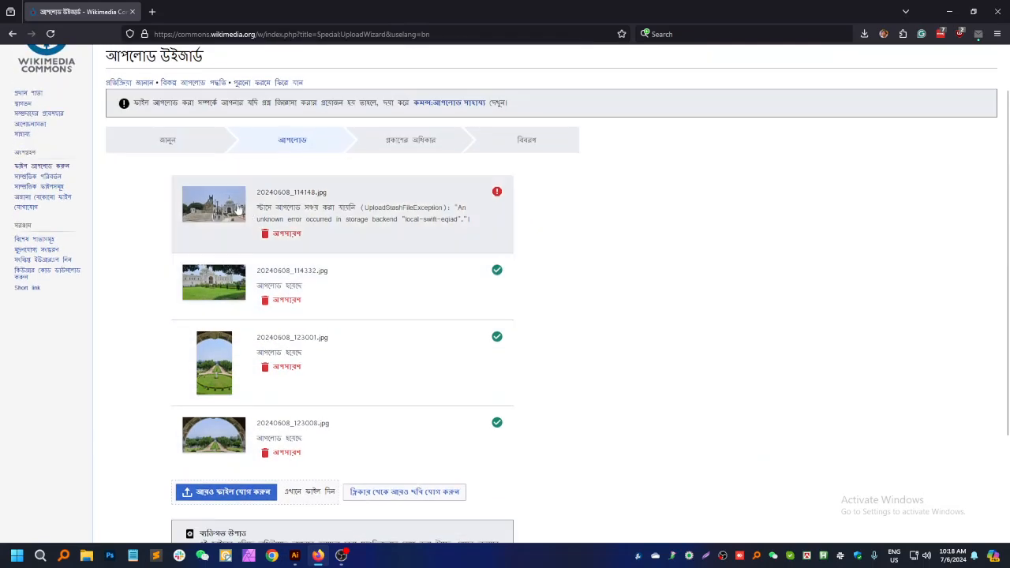
left_click(261, 492)
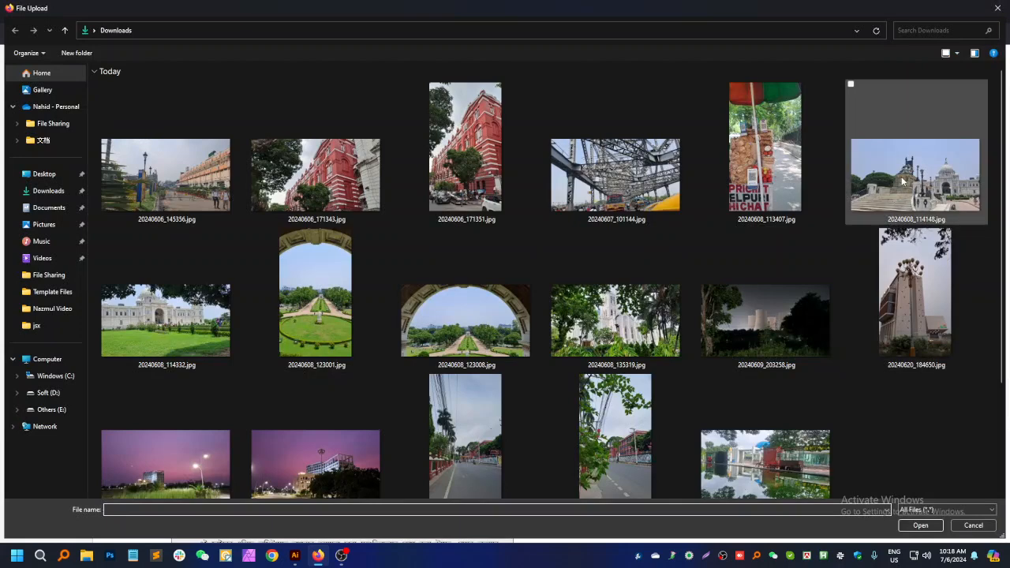
double_click(903, 181)
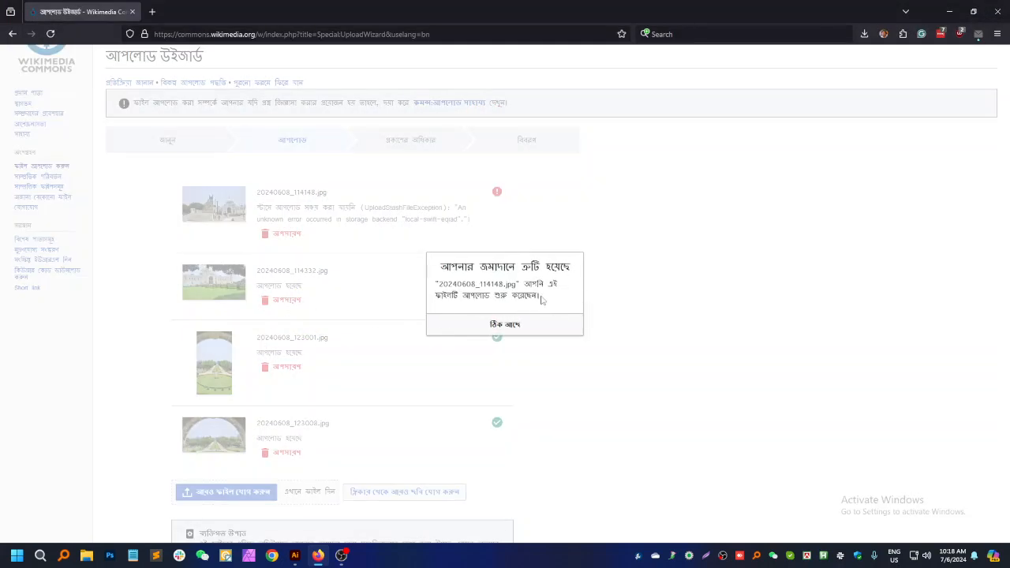
left_click(505, 324)
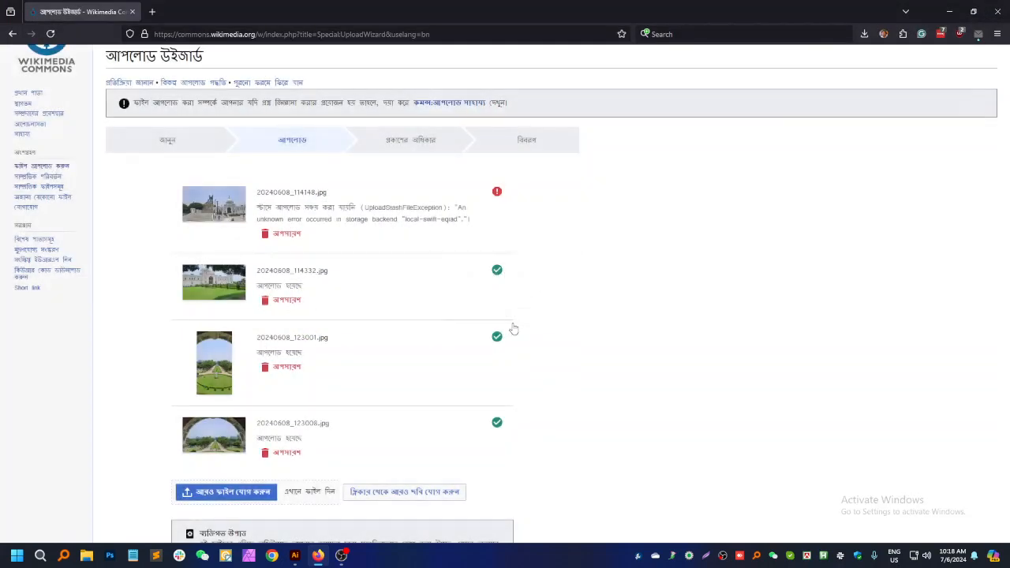
Step: Proceed to the release rights stage with only the successfully uploaded photos
scroll(605, 292, "down", 2)
scroll(394, 294, "up", 3)
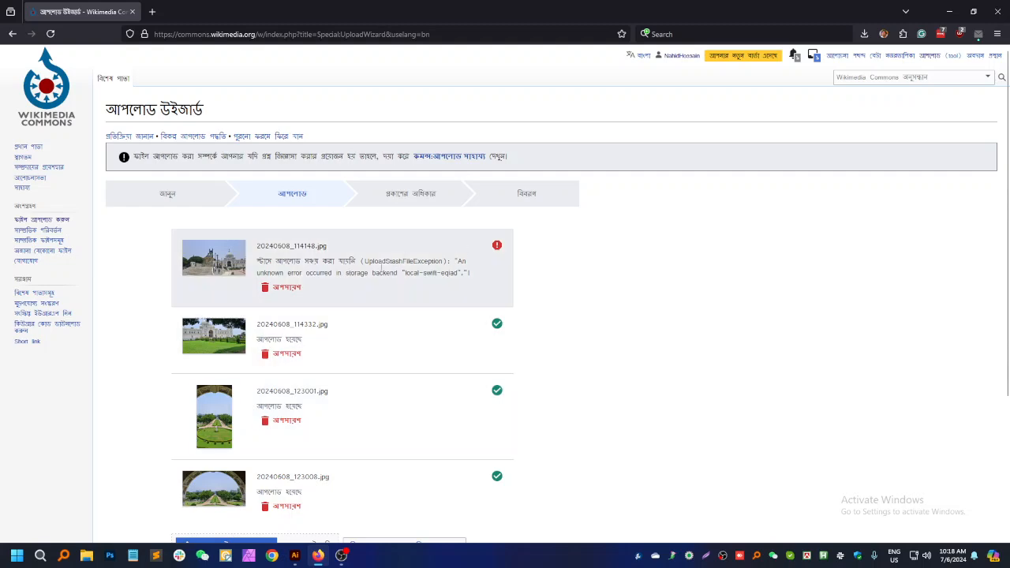
scroll(436, 262, "down", 2)
scroll(413, 255, "down", 2)
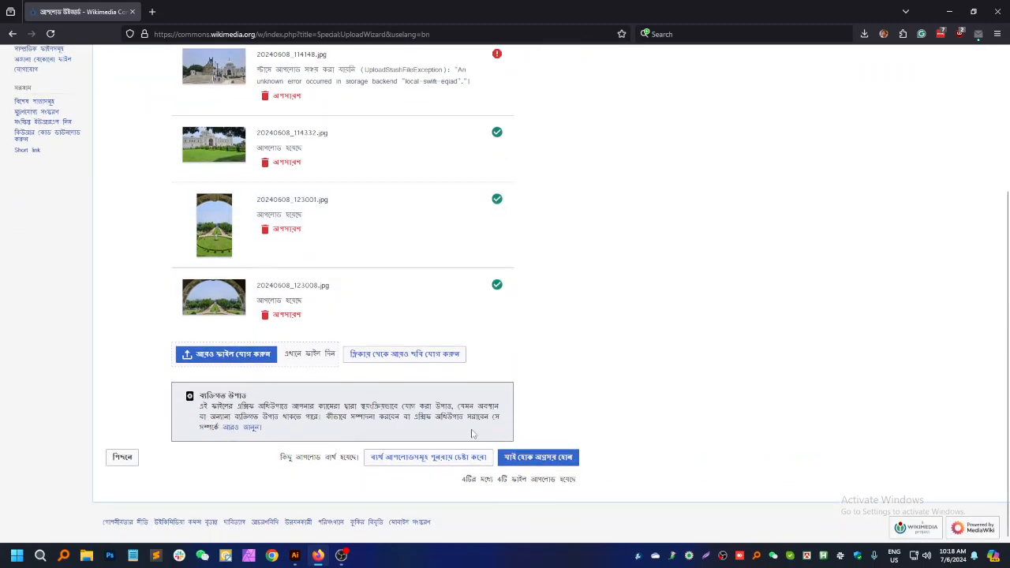
left_click(542, 460)
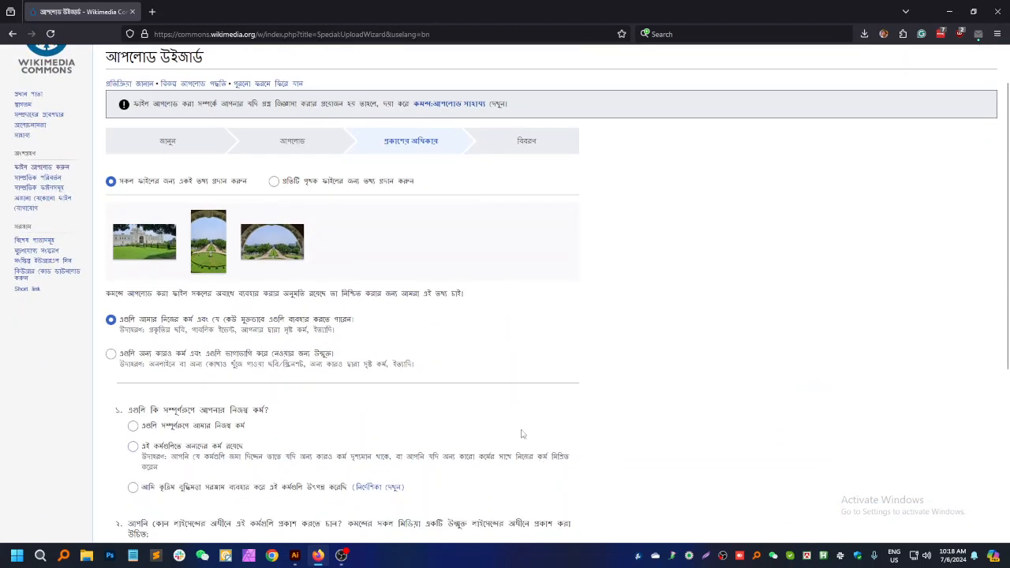
Step: Declare the photos entirely own work that provides knowledge to others, keep the Creative Commons Attribution-ShareAlike 4.0 licence, and continue to the descriptions
left_click(111, 320)
scroll(351, 260, "down", 3)
scroll(352, 272, "up", 3)
scroll(304, 294, "down", 2)
scroll(334, 262, "down", 1)
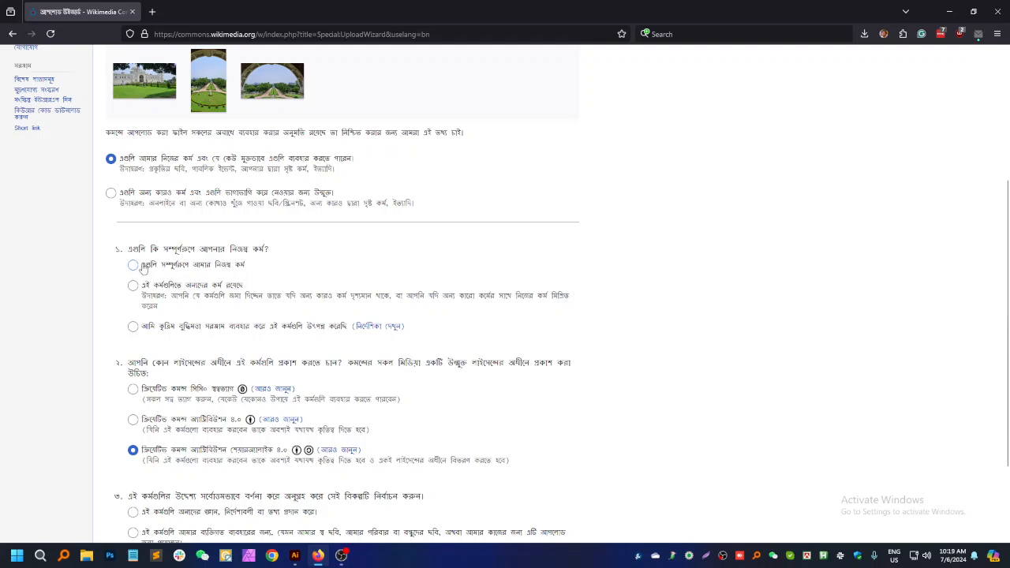
scroll(136, 266, "down", 2)
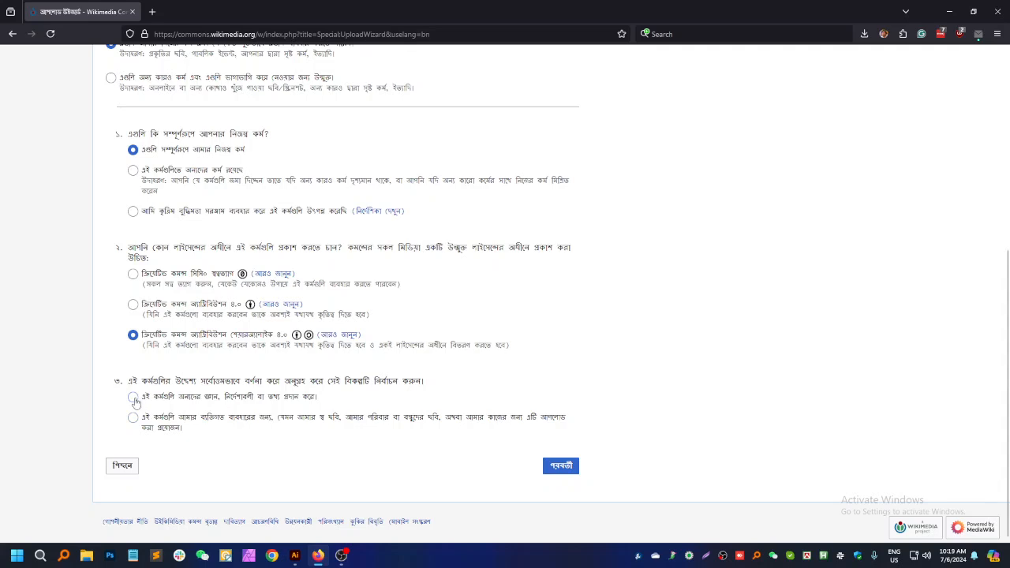
left_click(571, 468)
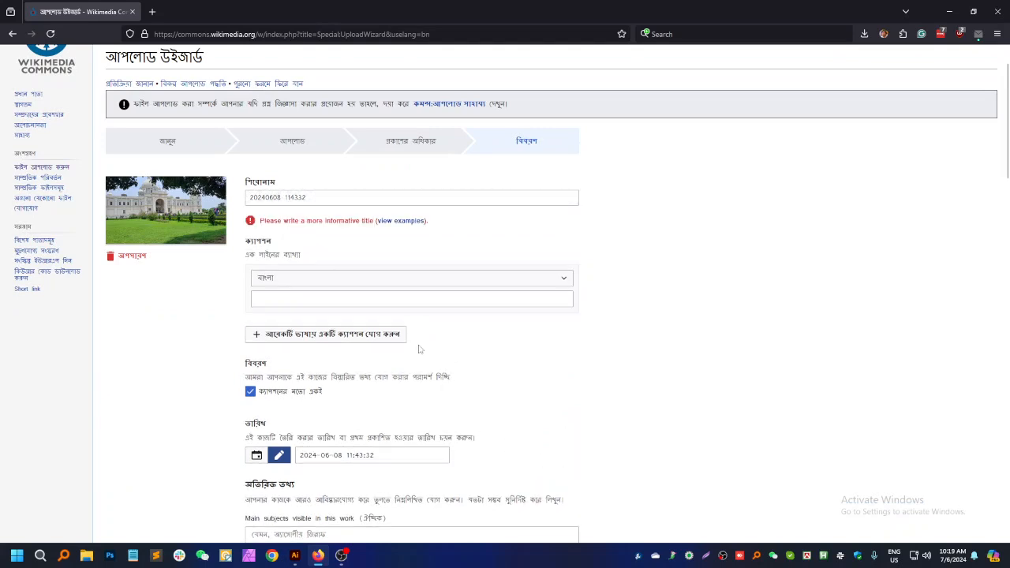
Step: Review the first photo's title, caption, date, category and location fields in the description form
left_click_drag(326, 200, 203, 200)
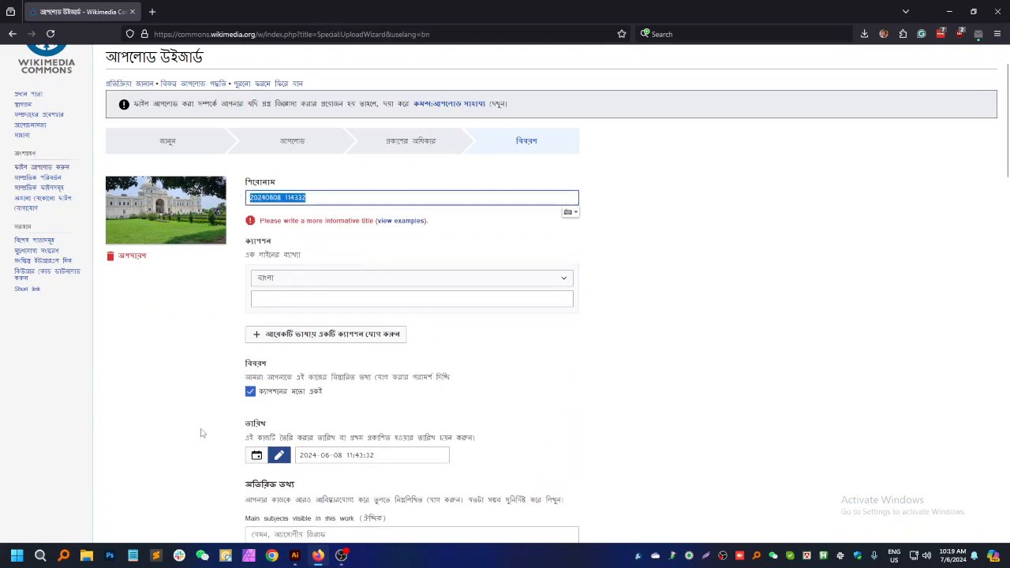
scroll(197, 432, "down", 2)
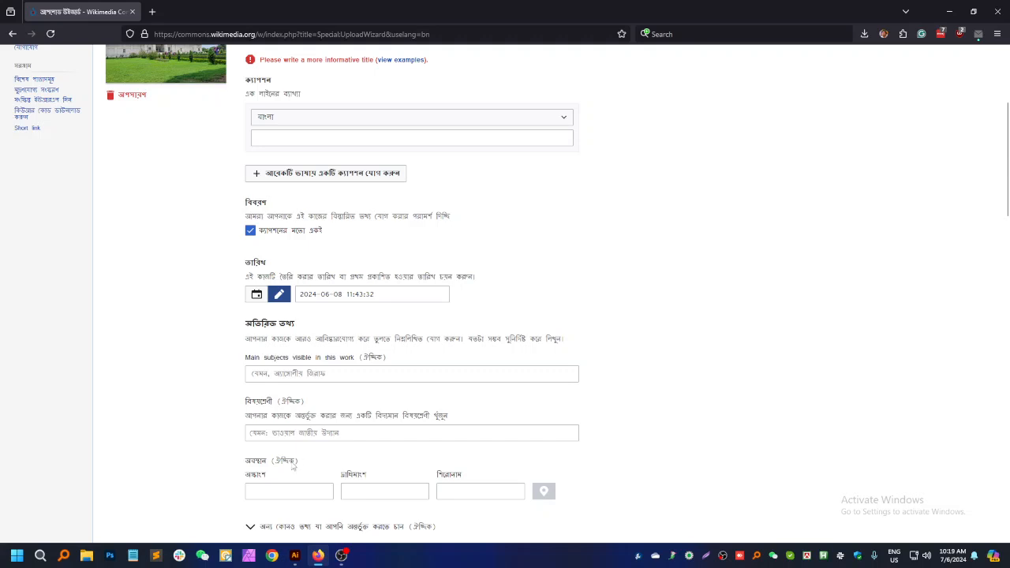
scroll(294, 467, "down", 1)
left_click(313, 325)
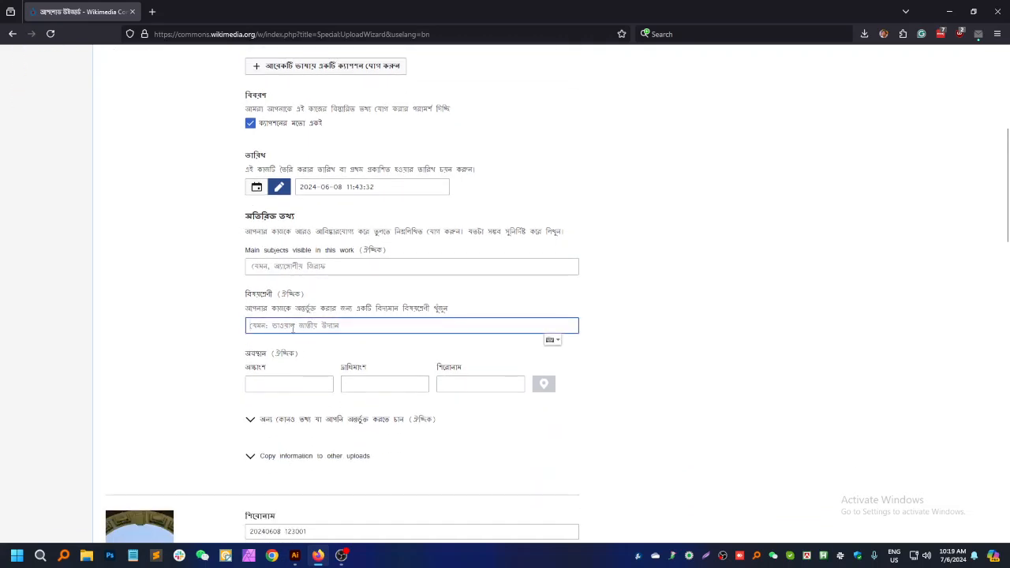
scroll(150, 167, "up", 8)
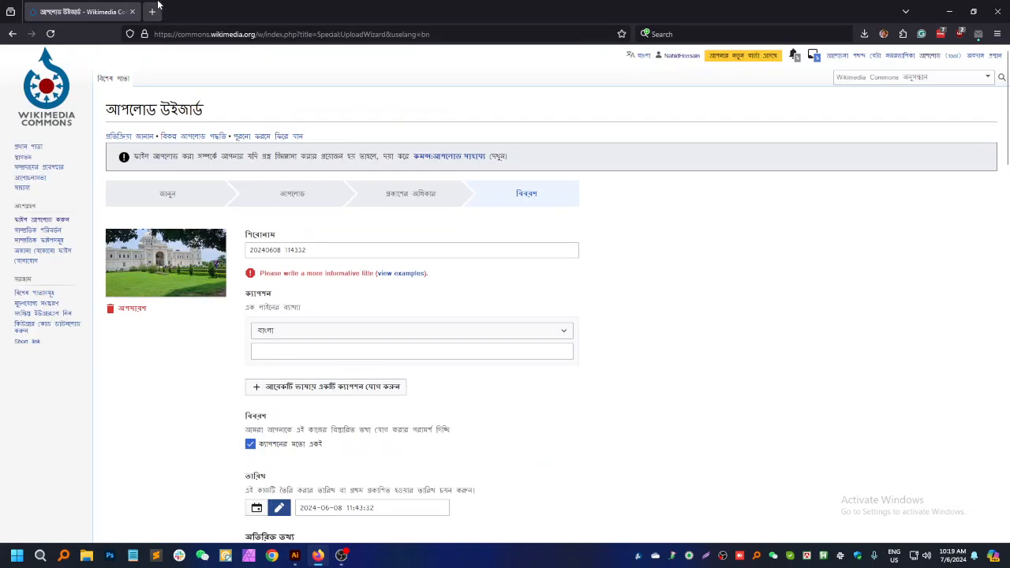
Step: Search the web in a new tab for "victoria memorial" and open the Wikipedia article on the Victoria Memorial, Kolkata
left_click(152, 11)
left_click(401, 33)
type("Victorial")
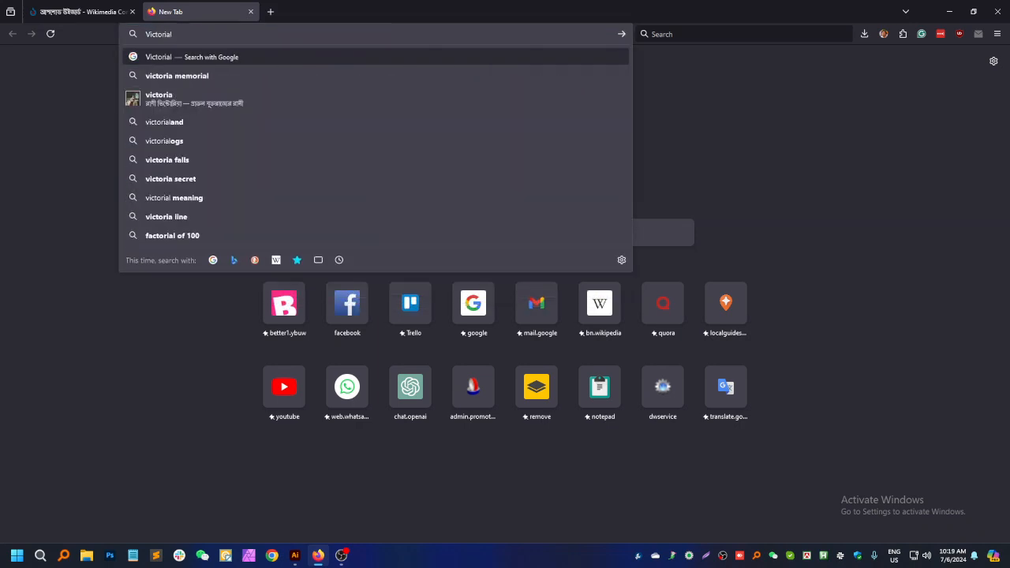
left_click(177, 75)
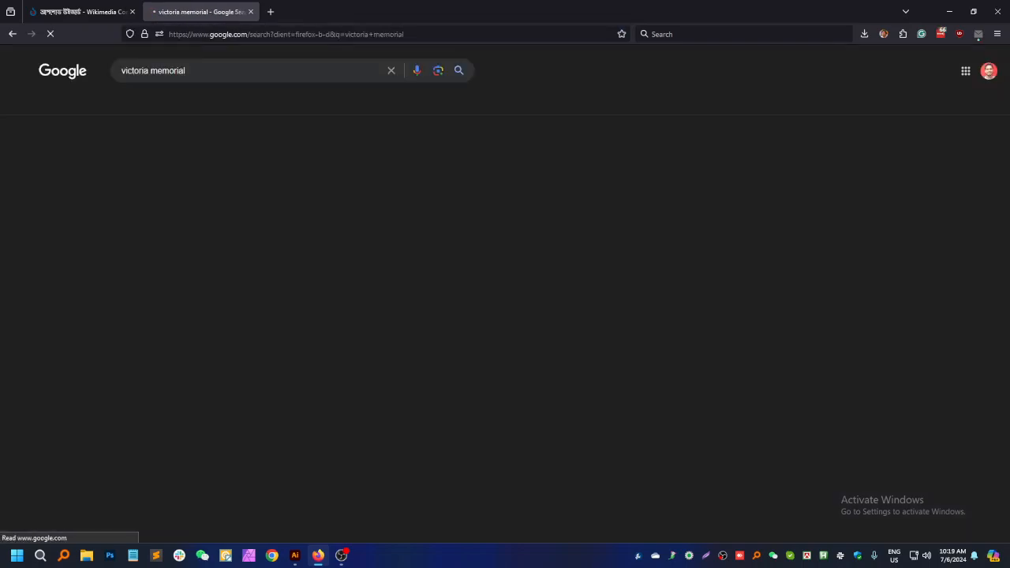
left_click(209, 220)
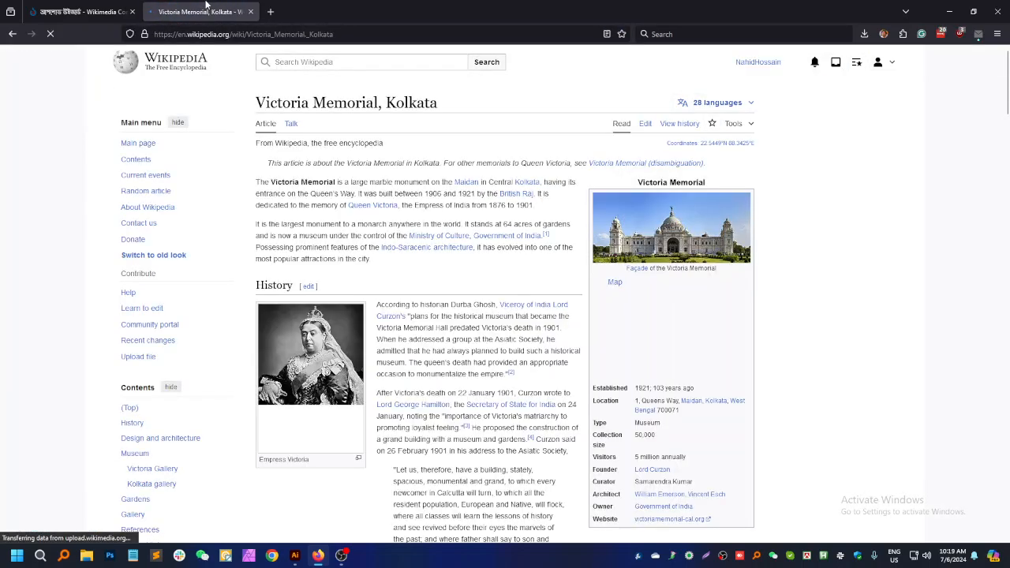
Step: Open the Wikimedia Commons category linked from the article's external links and look through its subcategories and files
scroll(840, 203, "down", 1)
middle_click(839, 223)
middle_click(841, 418)
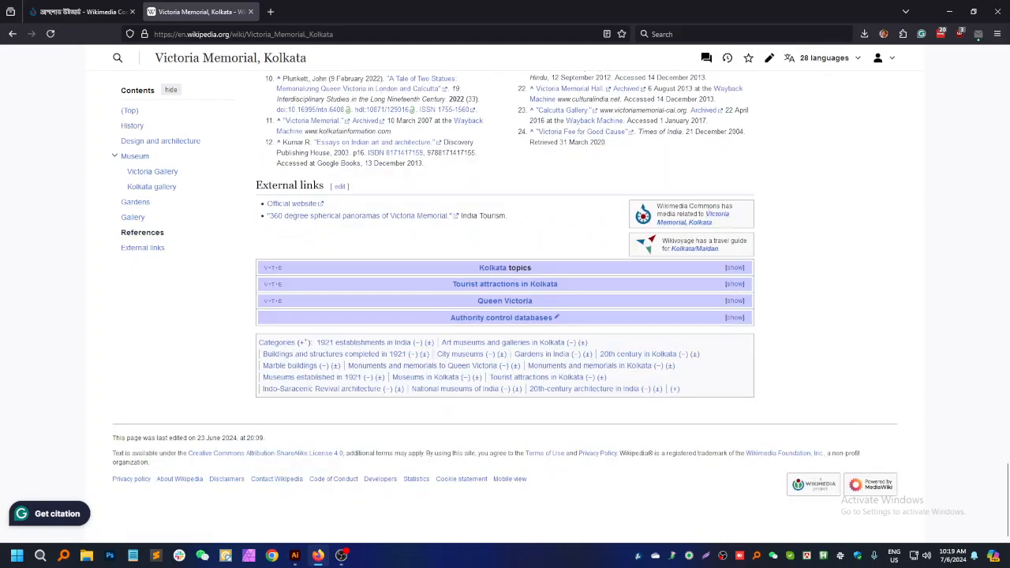
left_click(727, 220)
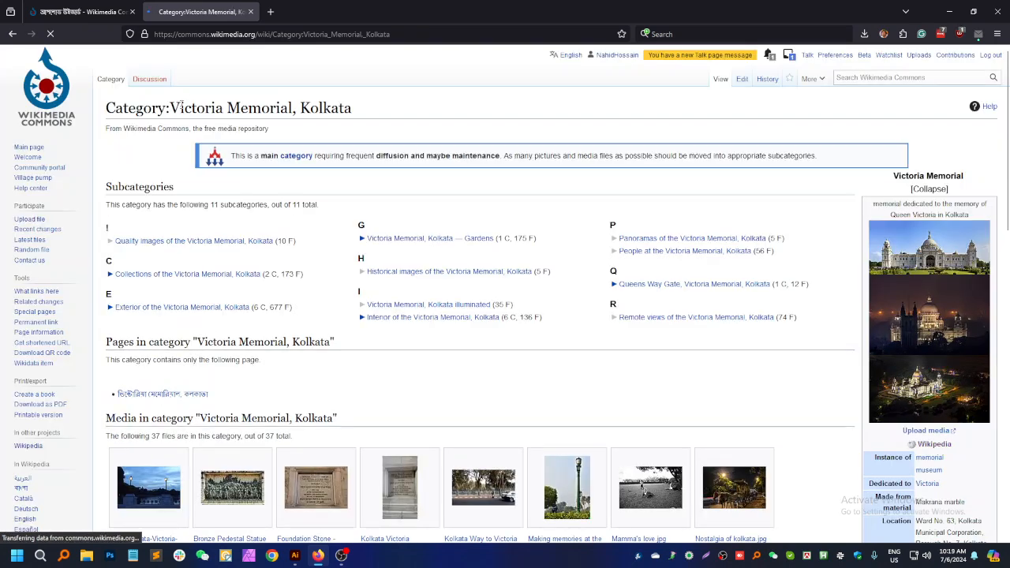
scroll(208, 200, "down", 10)
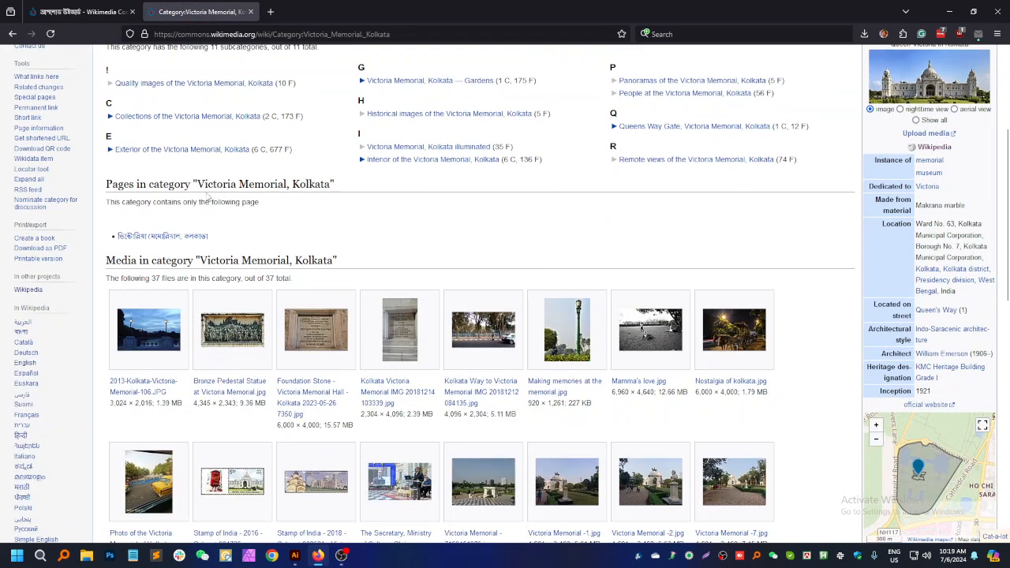
scroll(440, 327, "up", 6)
scroll(310, 228, "up", 4)
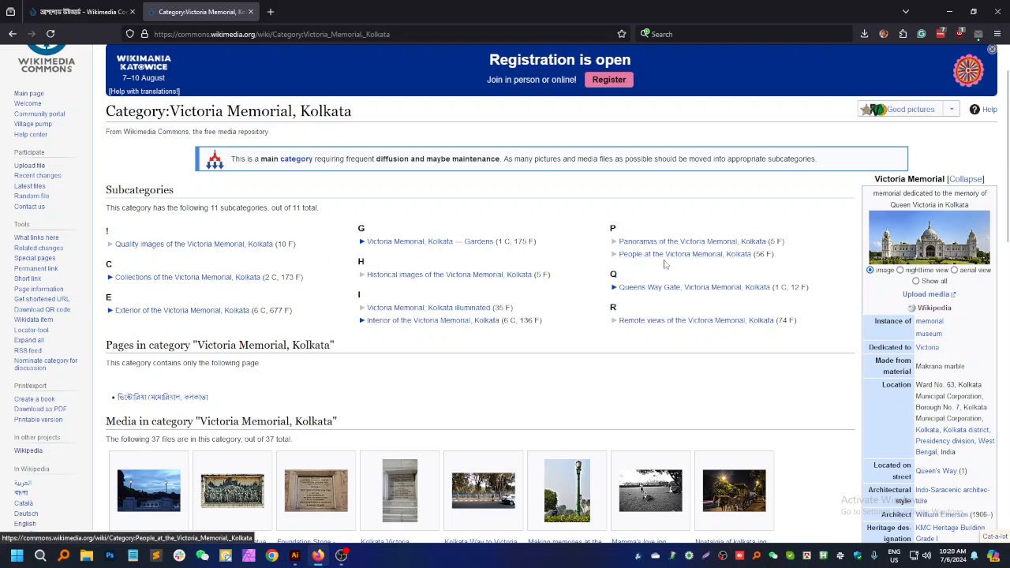
scroll(266, 253, "up", 2)
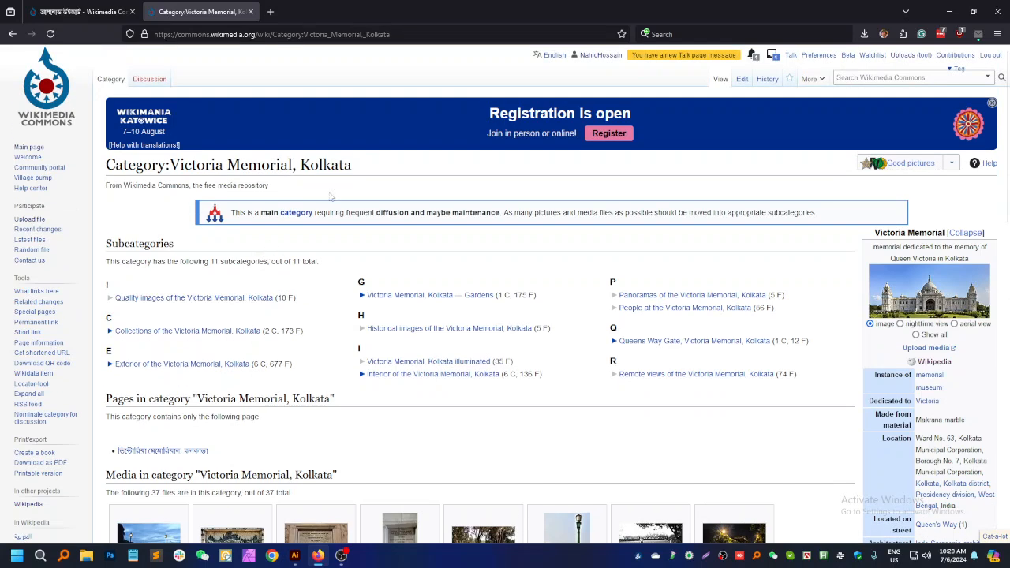
Step: Copy the category name "Victoria Memorial, Kolkata" from the category page and add it as the first photo's category in the upload form
left_click_drag(341, 165, 276, 165)
left_click_drag(170, 165, 372, 174)
key("ctrl+c")
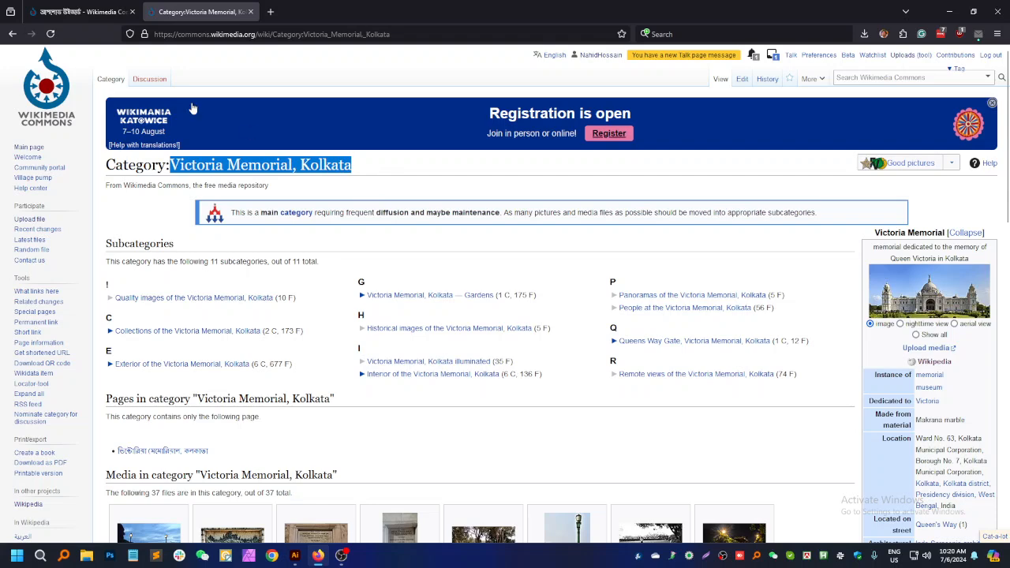
left_click(100, 11)
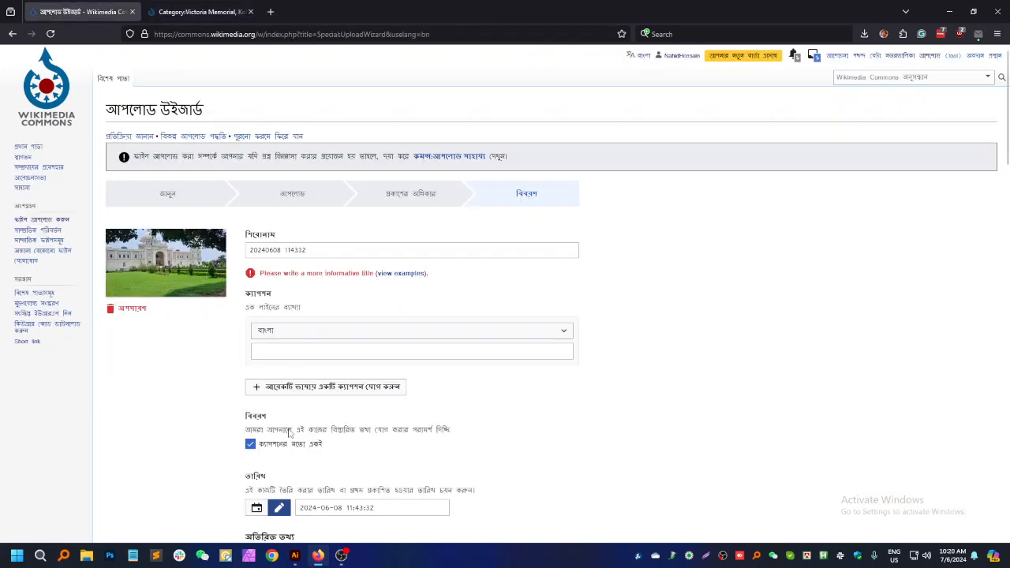
scroll(289, 433, "down", 3)
key("ctrl+v")
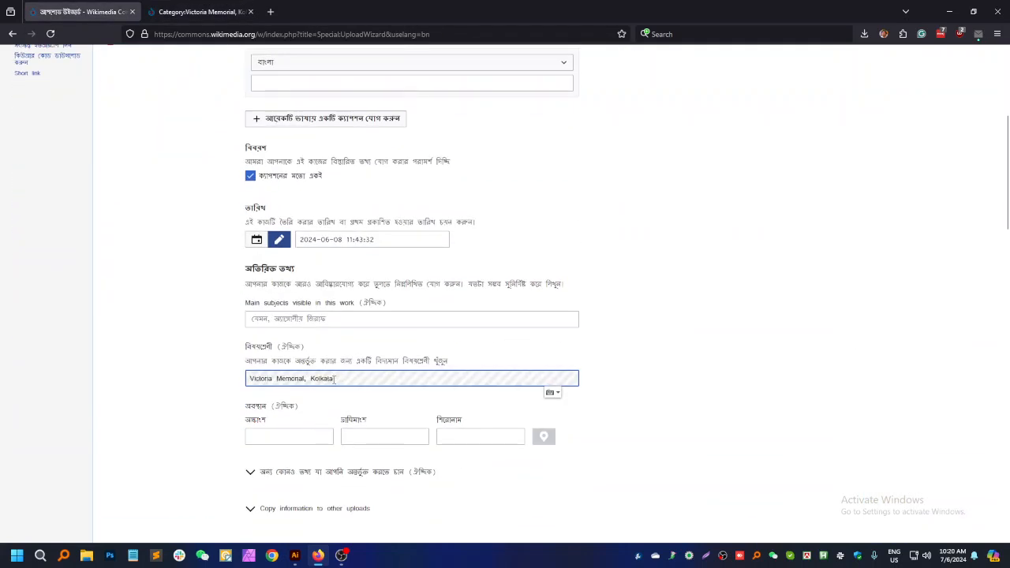
left_click(327, 397)
left_click(146, 379)
scroll(189, 370, "down", 2)
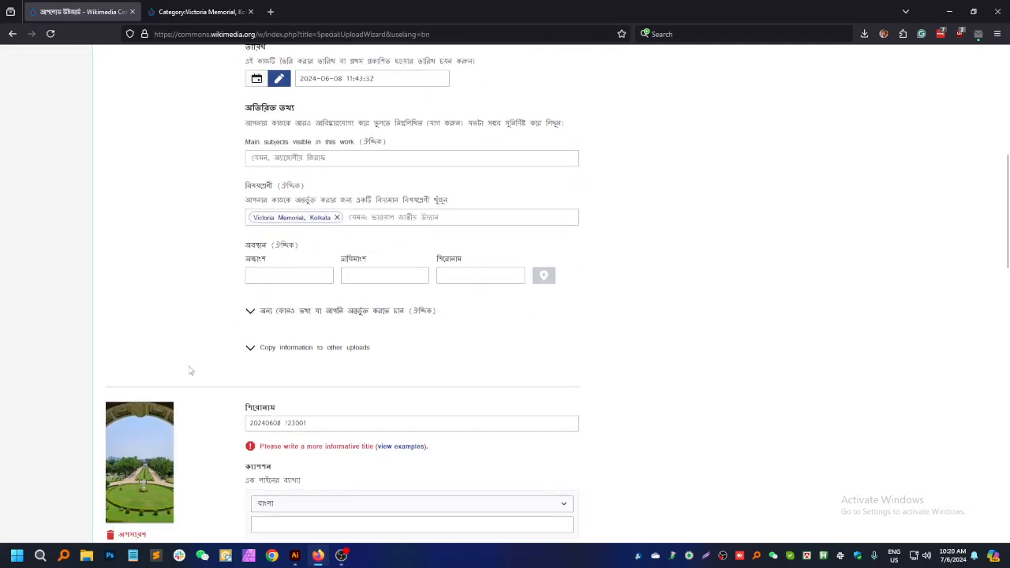
Step: Replace the first photo's title with "Victoria Memorial, Kolkata 2024"
scroll(196, 354, "up", 5)
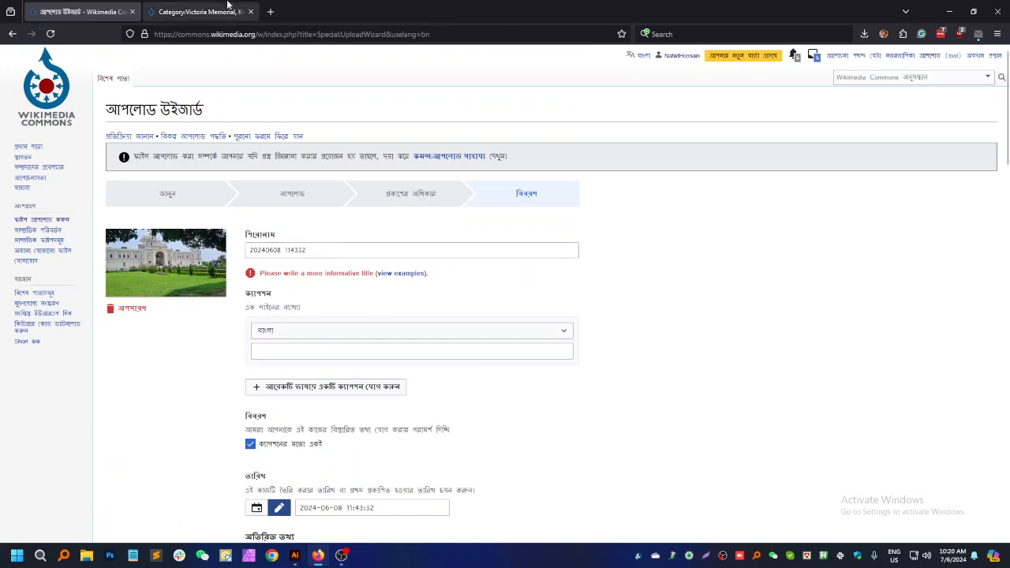
triple_click(313, 248)
key("ctrl+v")
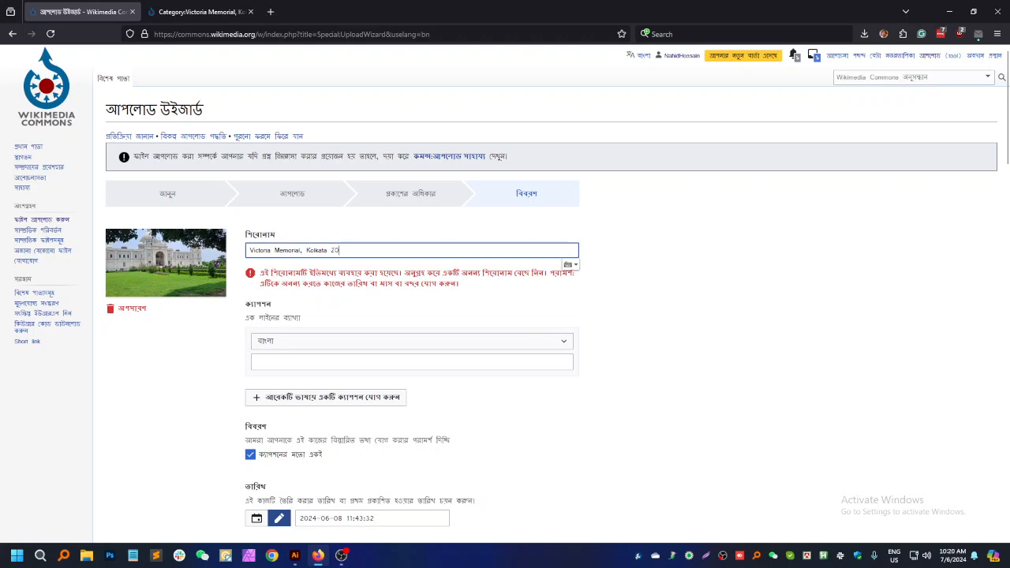
left_click(419, 271)
Step: Set the first photo's caption language to English and enter the caption "Victoria Memorial at 2024"
scroll(421, 271, "down", 2)
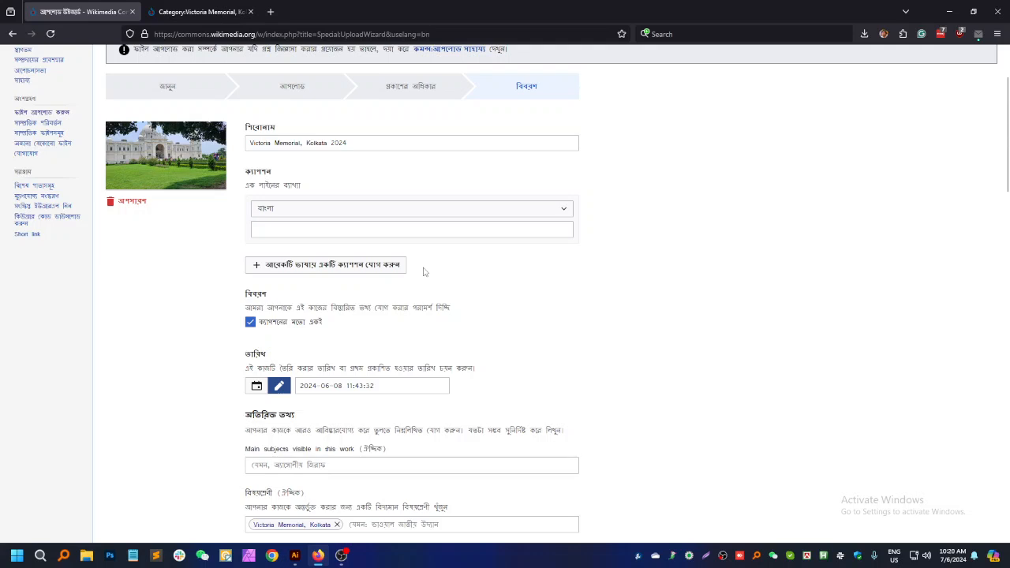
left_click(318, 230)
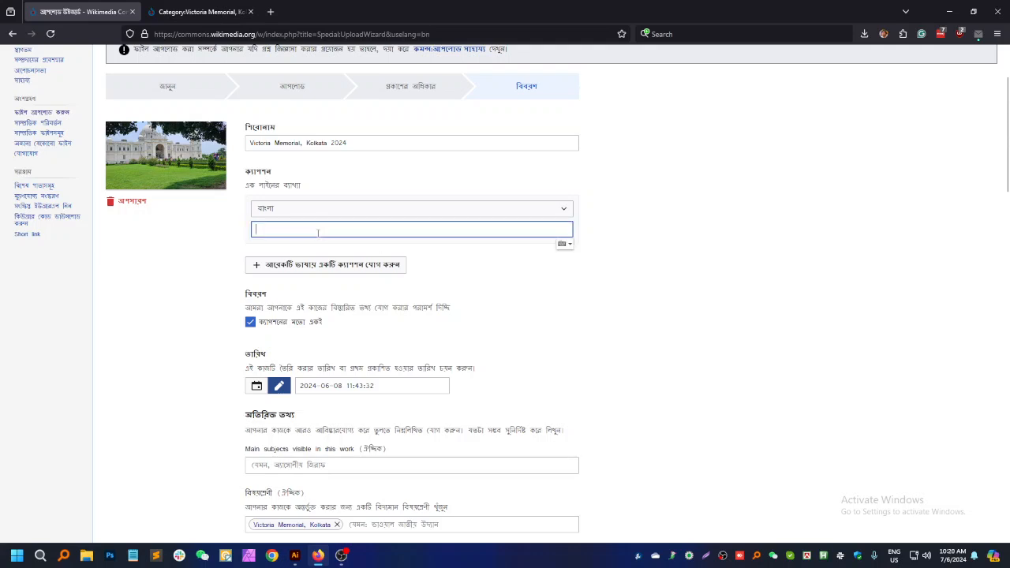
left_click(317, 210)
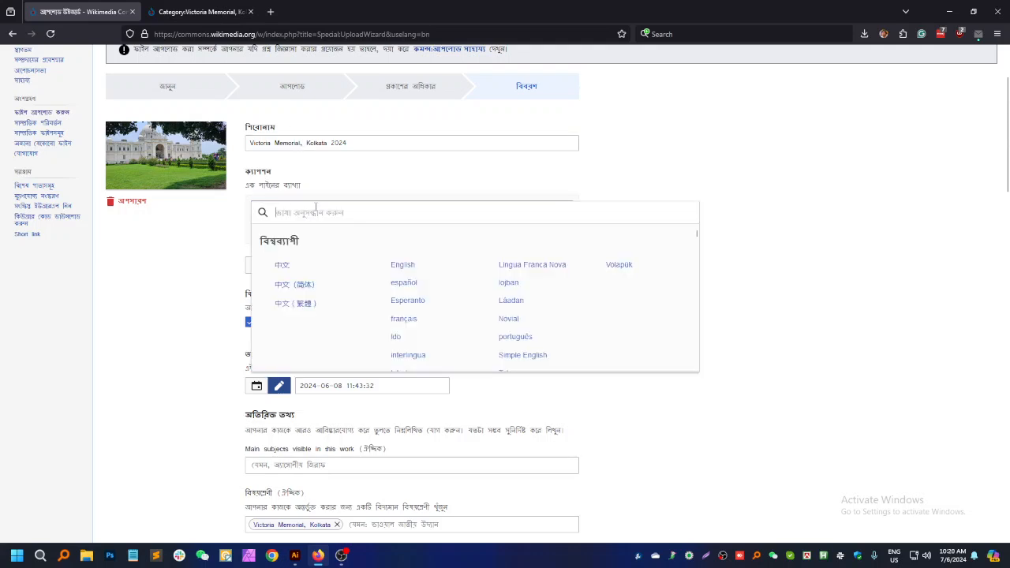
left_click(406, 267)
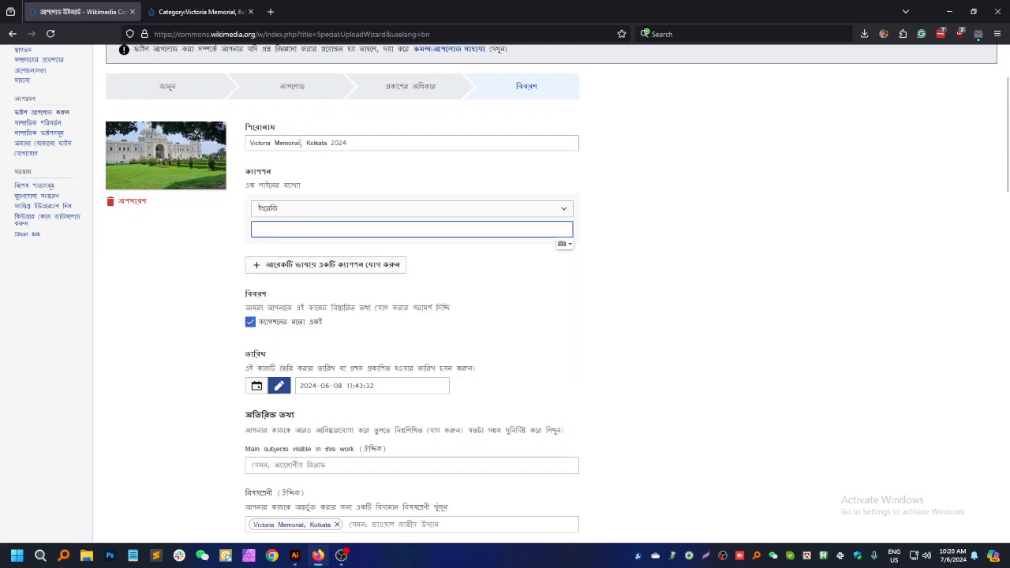
left_click_drag(301, 142, 249, 143)
key("ctrl+c")
left_click(275, 229)
key("ctrl+v")
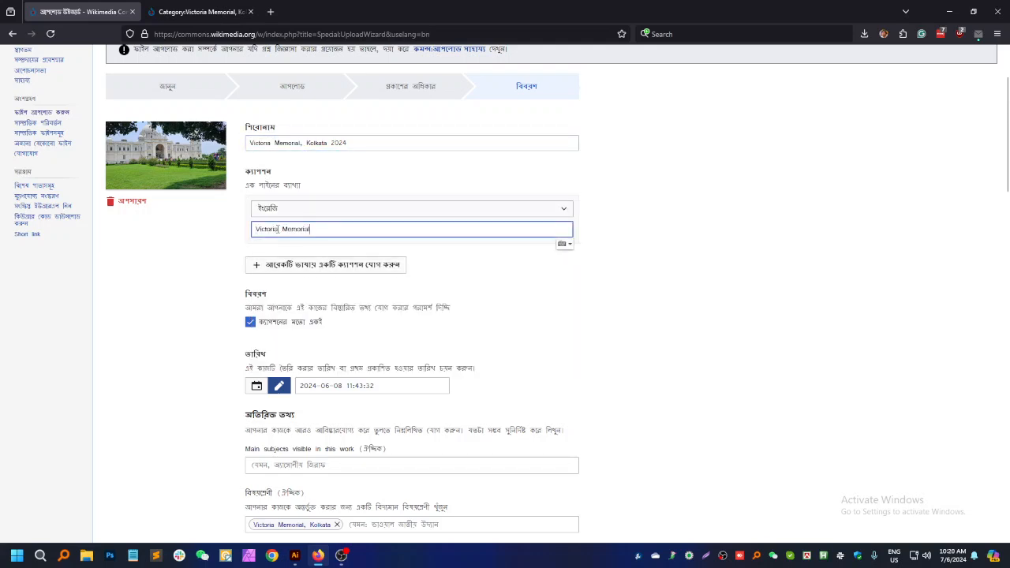
type("at 2024")
left_click(654, 330)
Step: Copy the first photo's title, caption, description, main subjects, categories and other information to the other uploads
scroll(665, 319, "down", 3)
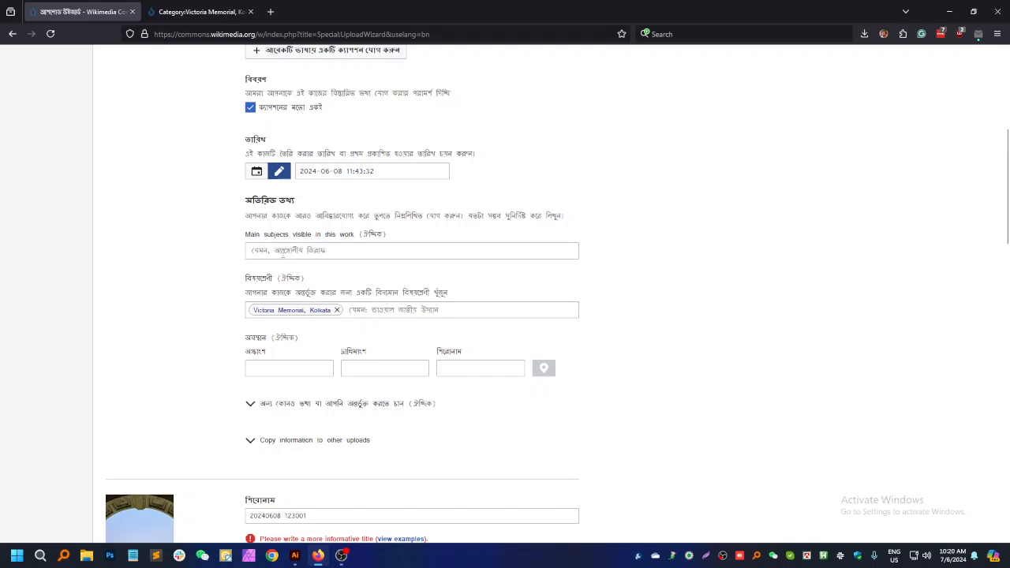
scroll(462, 235, "down", 3)
scroll(209, 260, "up", 1)
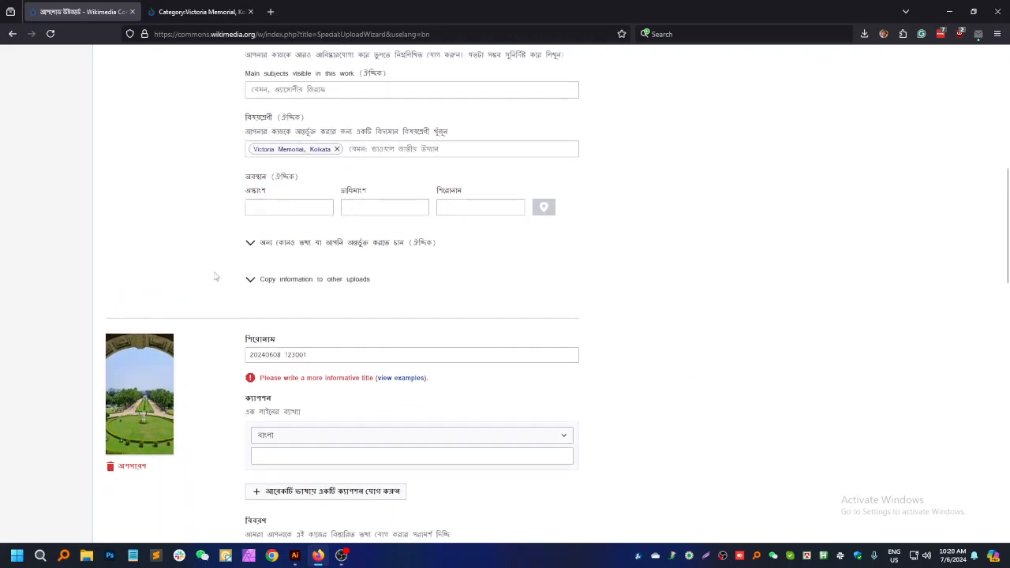
left_click(335, 286)
scroll(336, 286, "down", 2)
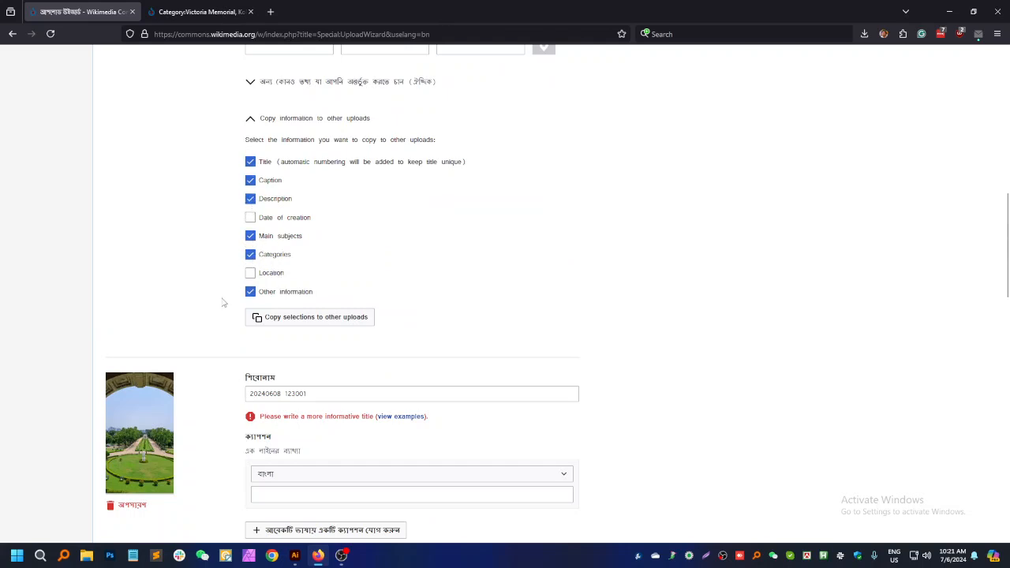
left_click(298, 324)
Step: Check the copied details on the remaining photos and publish the files
scroll(305, 318, "down", 3)
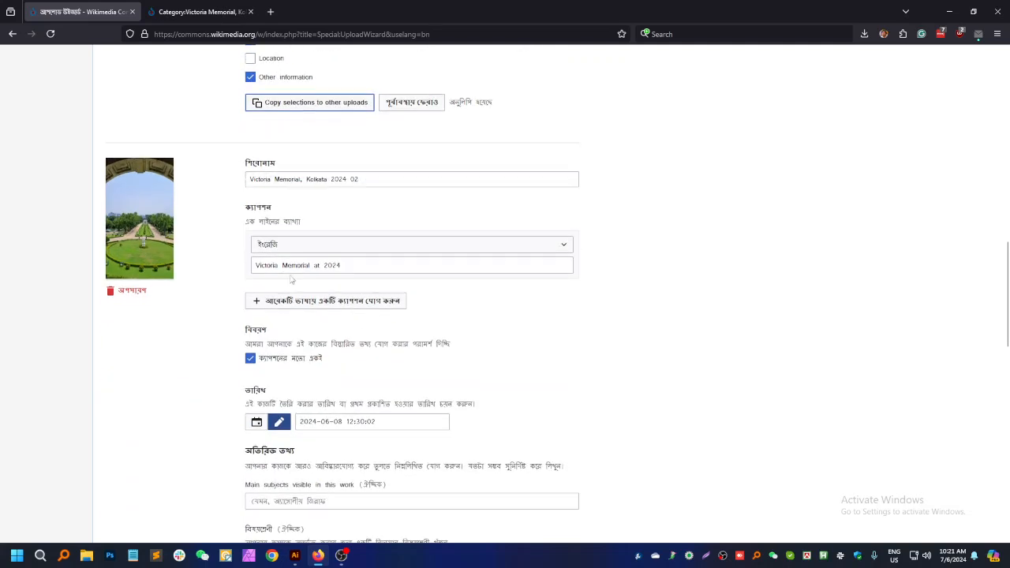
scroll(380, 191, "down", 2)
scroll(351, 180, "up", 1)
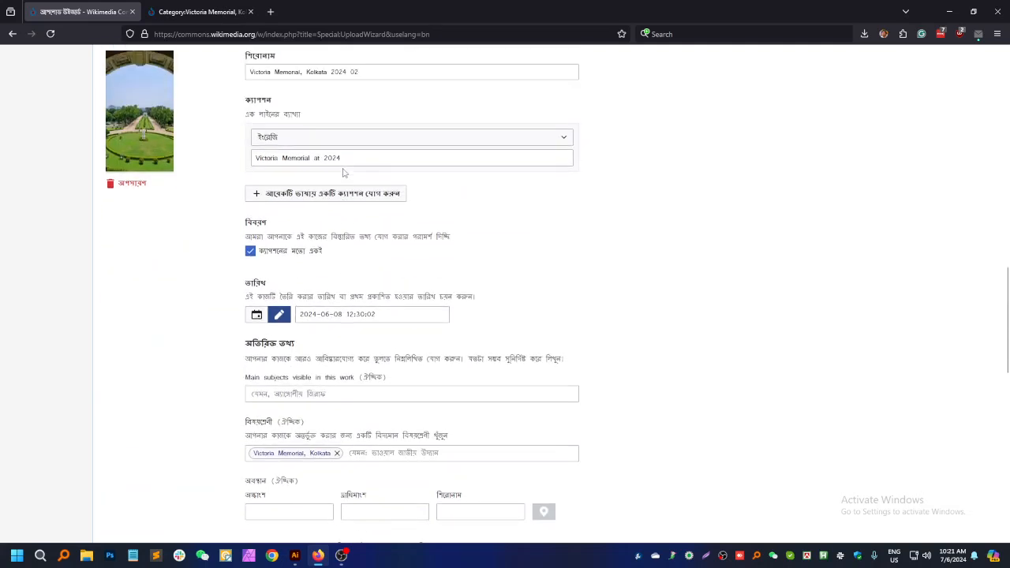
scroll(596, 234, "down", 2)
scroll(602, 236, "down", 7)
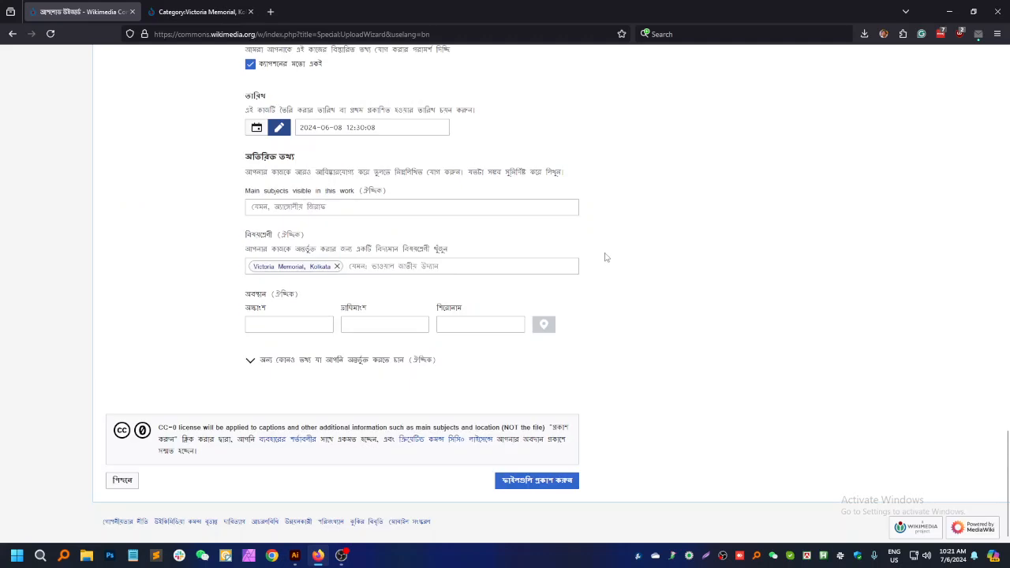
left_click(541, 480)
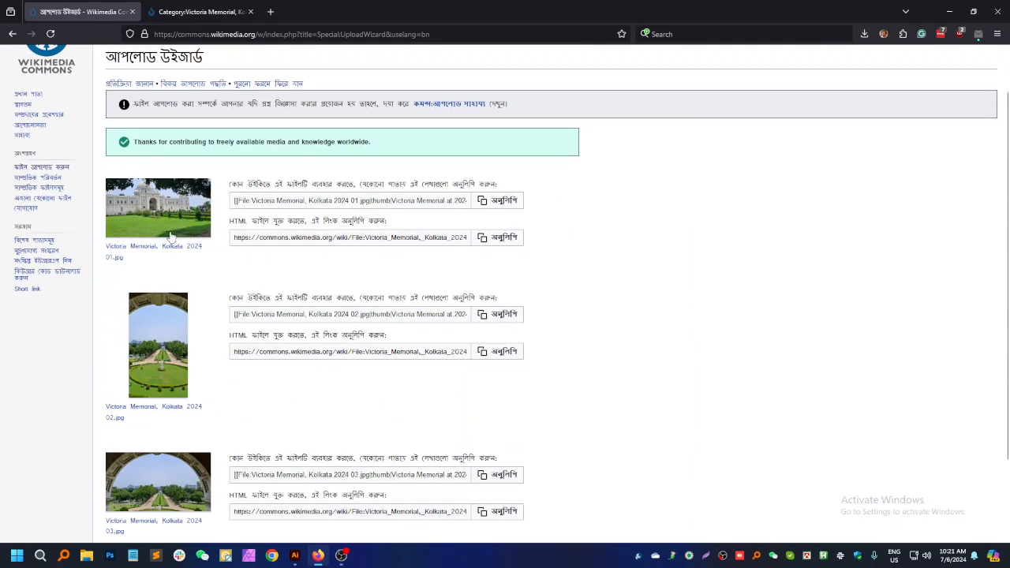
Step: Open the file pages of the three published Victoria Memorial photos in separate tabs
middle_click(169, 254)
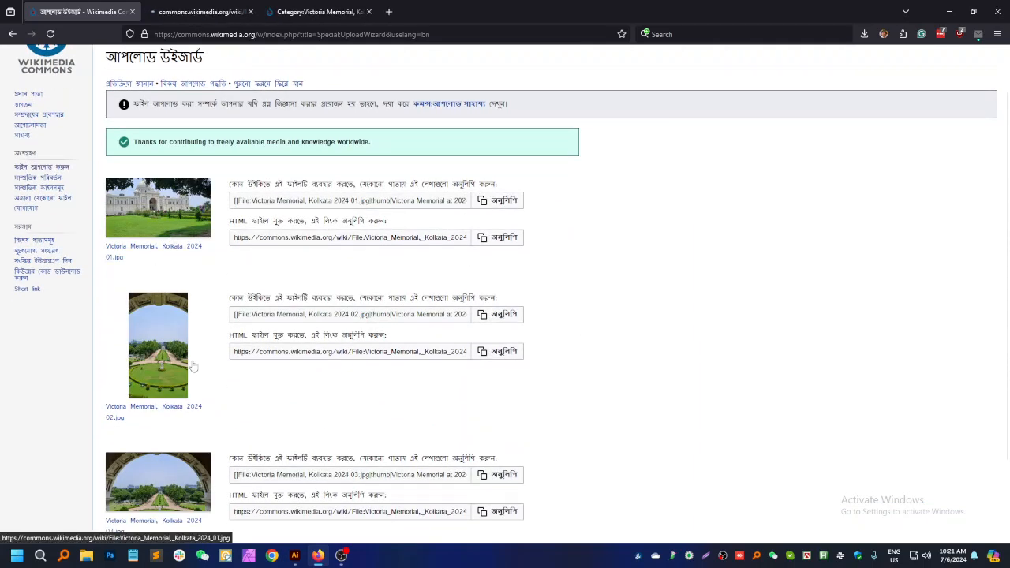
middle_click(180, 417)
scroll(181, 435, "down", 2)
middle_click(181, 422)
Step: Review the image, caption and summary details on the three published photos' file pages
key("ctrl+Tab")
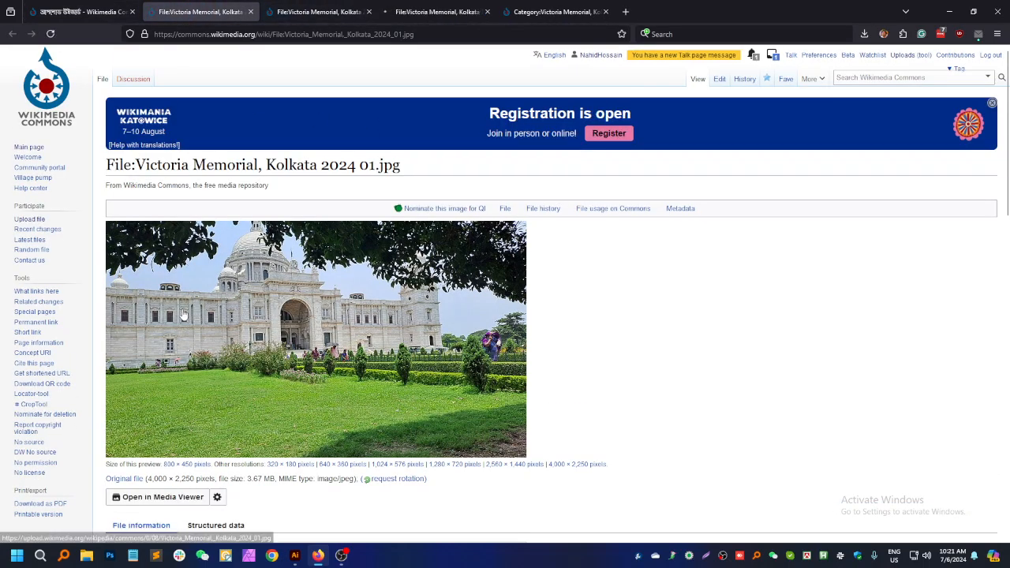
scroll(432, 302, "down", 1)
scroll(433, 302, "down", 1)
key("ctrl+Tab")
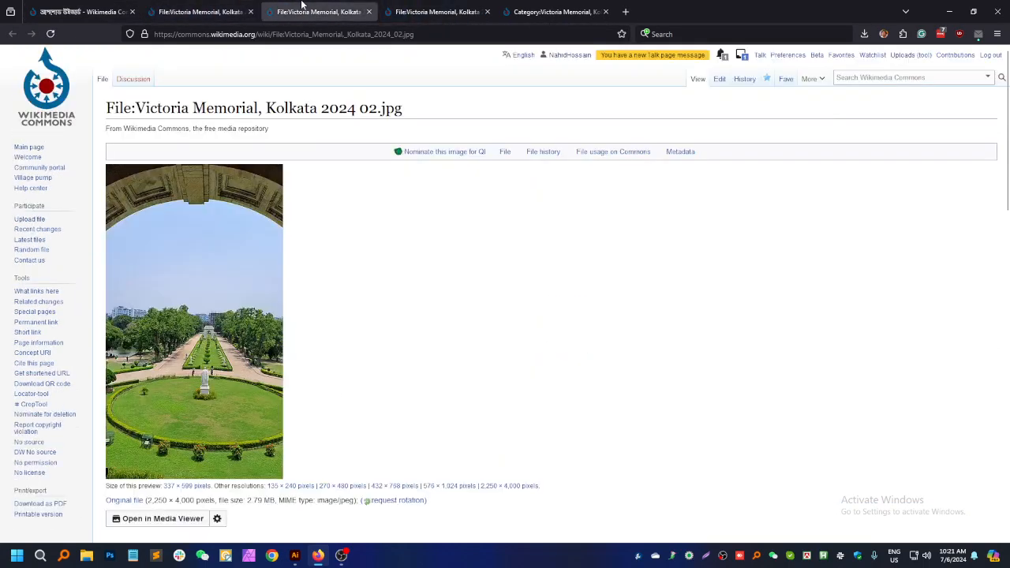
scroll(270, 291, "down", 5)
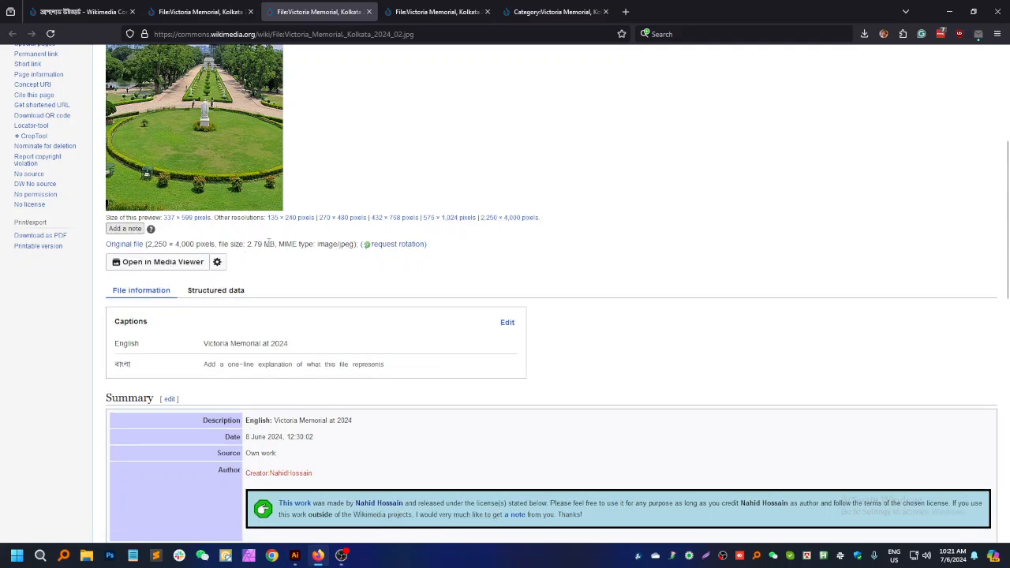
scroll(268, 243, "up", 5)
key("ctrl+Tab")
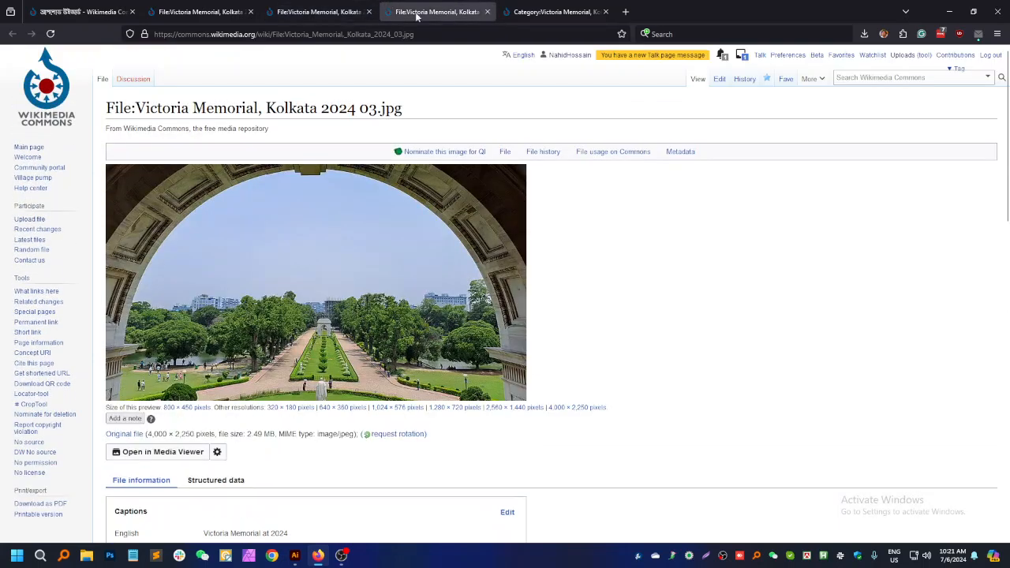
Step: Return to the Victoria Memorial, Kolkata category page and close the three file page tabs
left_click(550, 6)
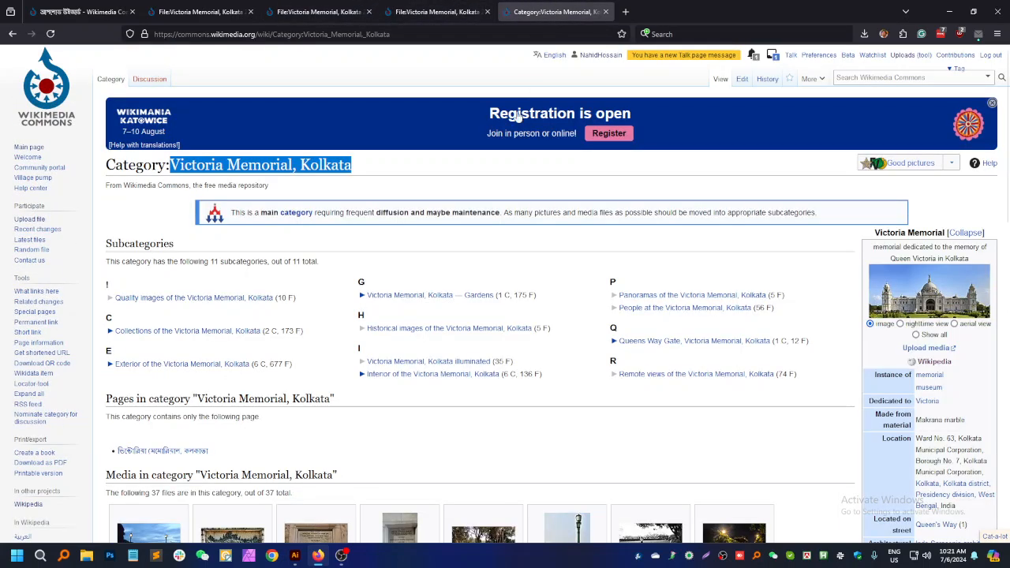
left_click(487, 12)
left_click(369, 12)
left_click(250, 11)
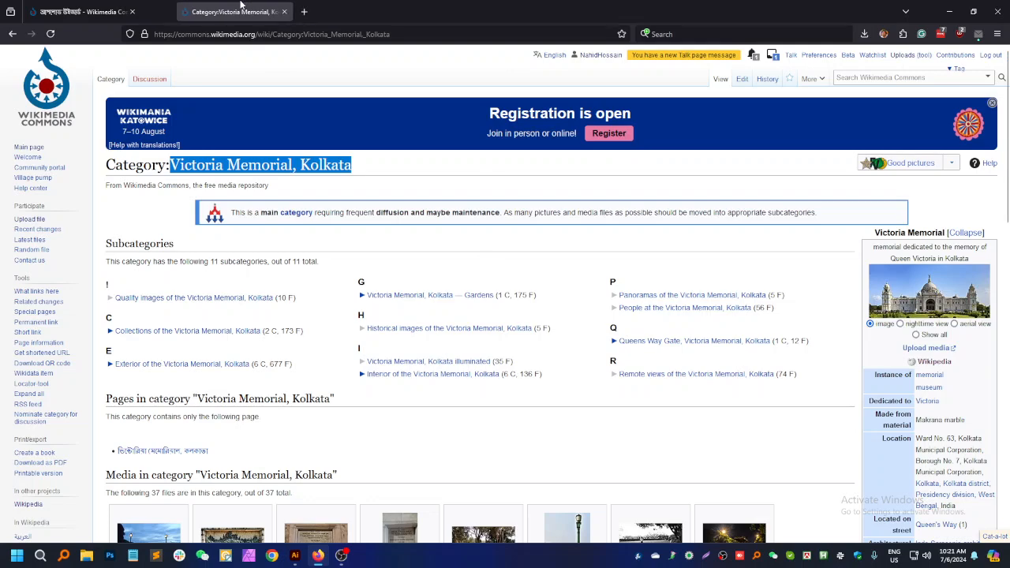
Step: Reload the category page and locate the three newly published photos among its media files
left_click(52, 33)
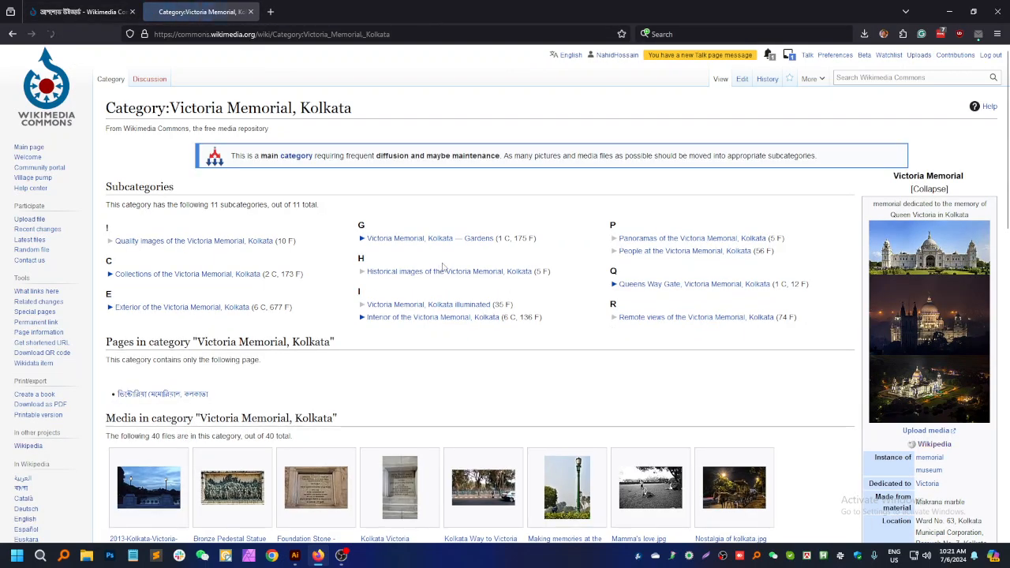
scroll(507, 251, "down", 5)
scroll(508, 251, "down", 8)
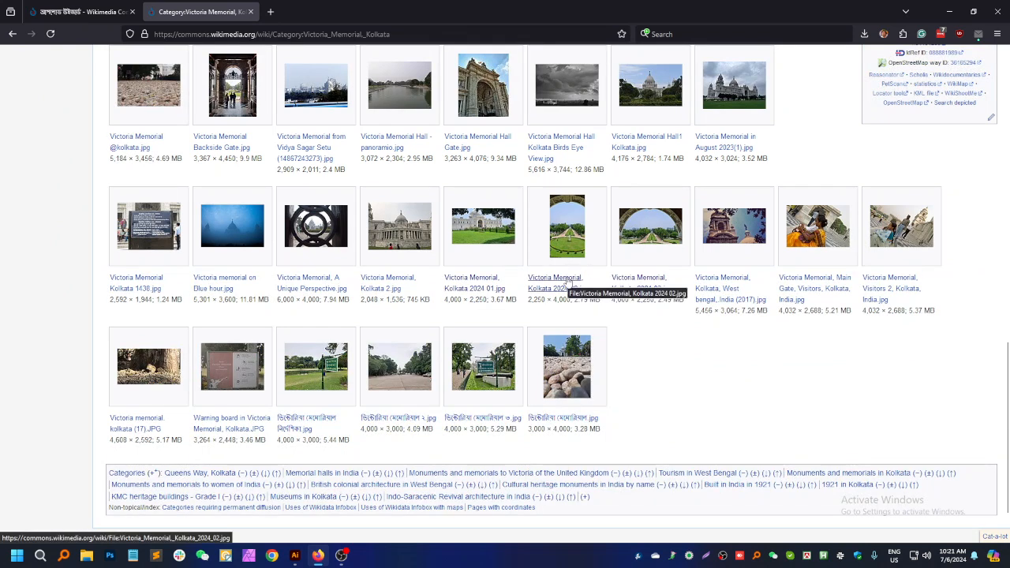
Step: Find the Wikipedia article on the Victoria Memorial in Kolkata from the upload wizard's tab and switch it to its Bengali (বাংলা) version
left_click(52, 11)
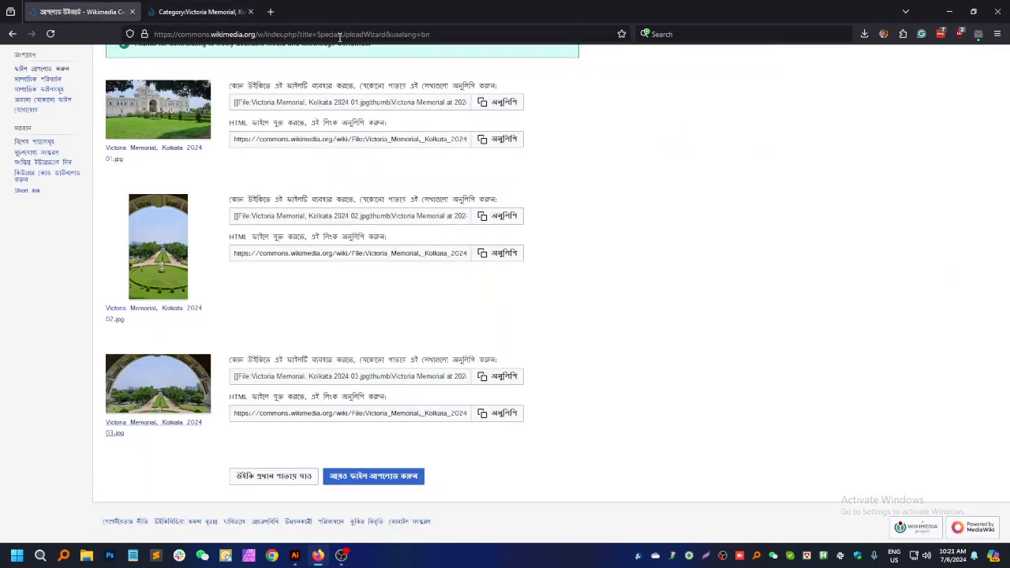
left_click(339, 34)
type("Victoria Memorial")
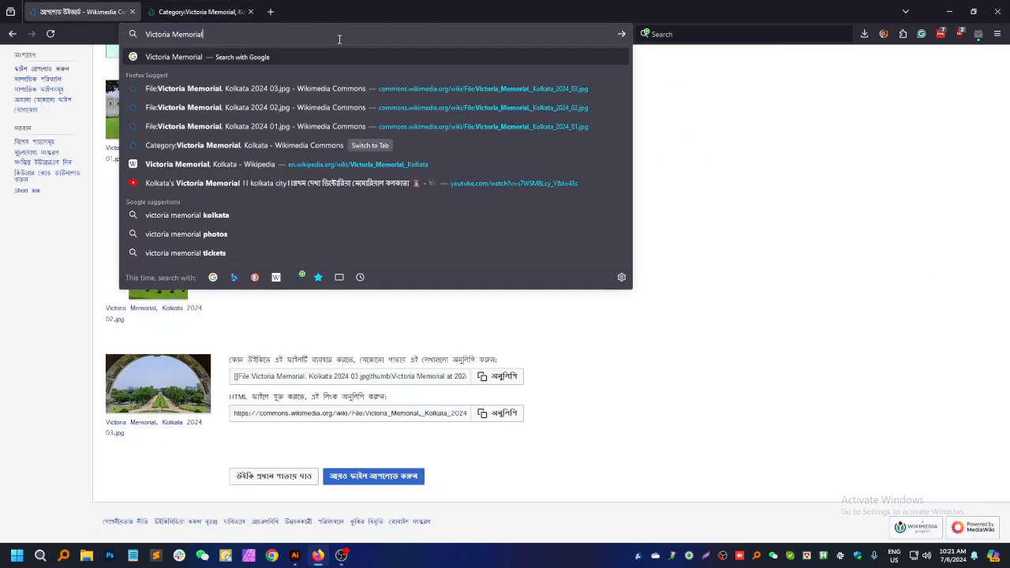
key("Return")
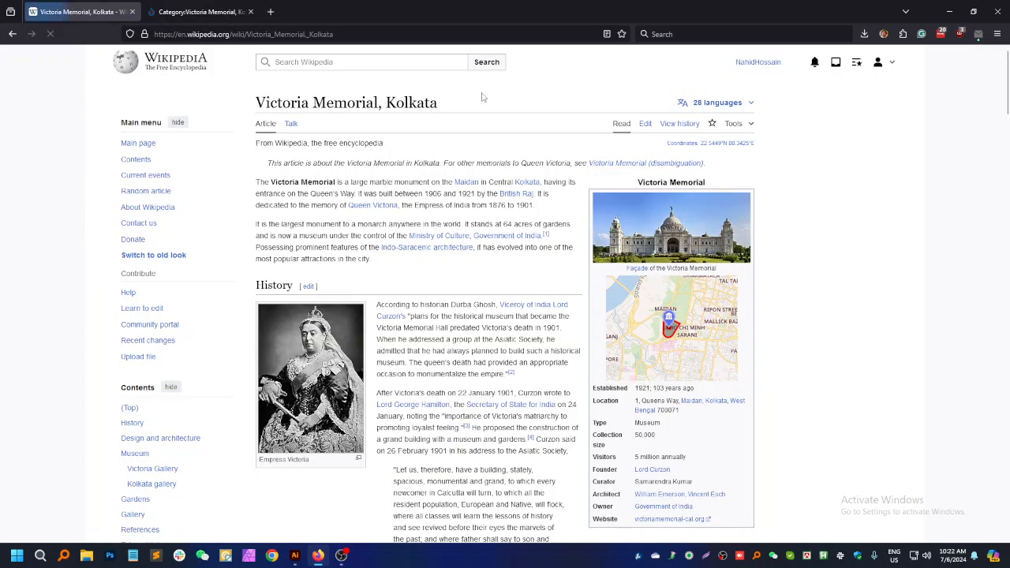
left_click(714, 166)
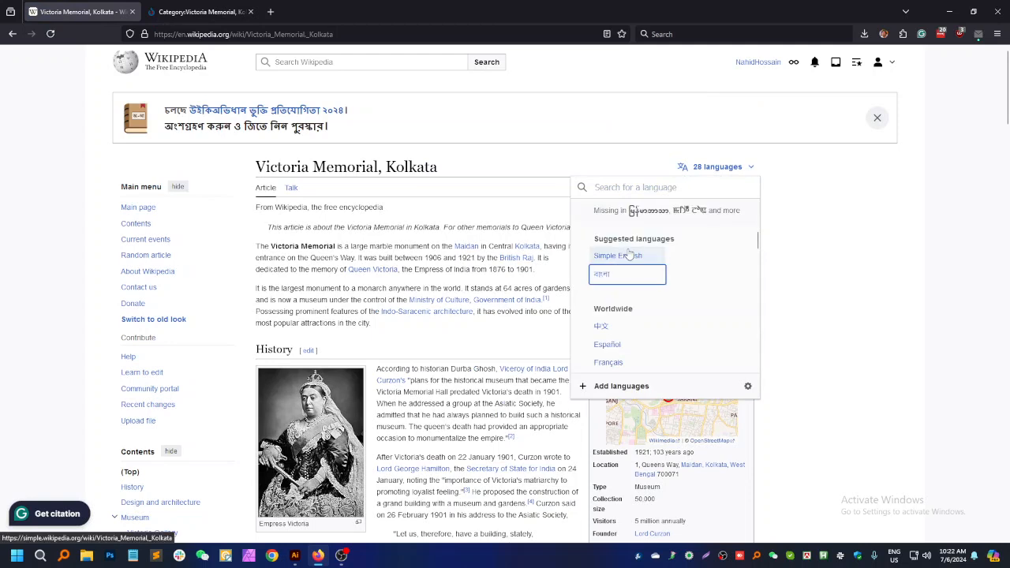
left_click(598, 281)
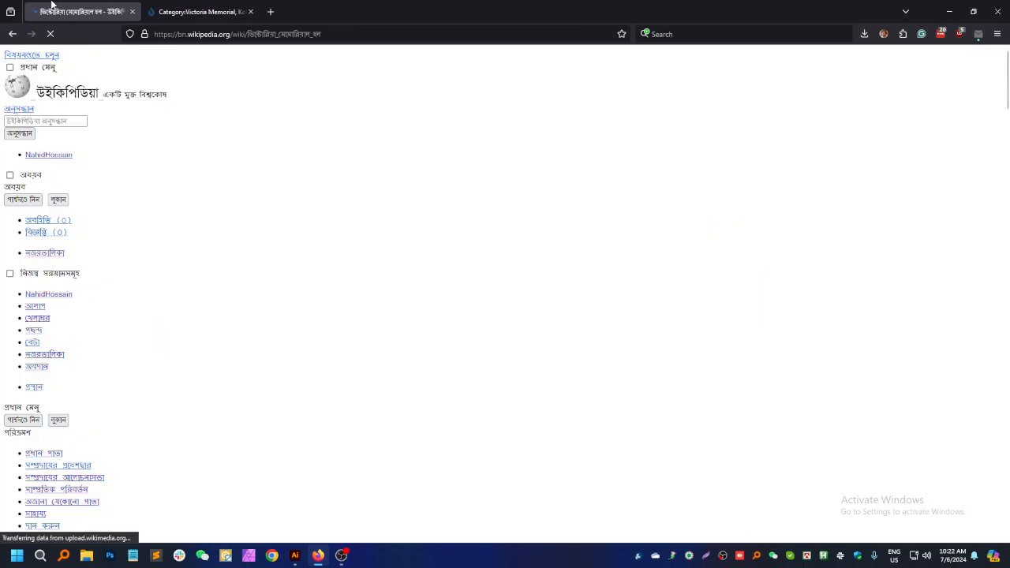
Step: Start visual editing of the article's চিত্রশালা section and open its image gallery for editing
scroll(714, 277, "down", 5)
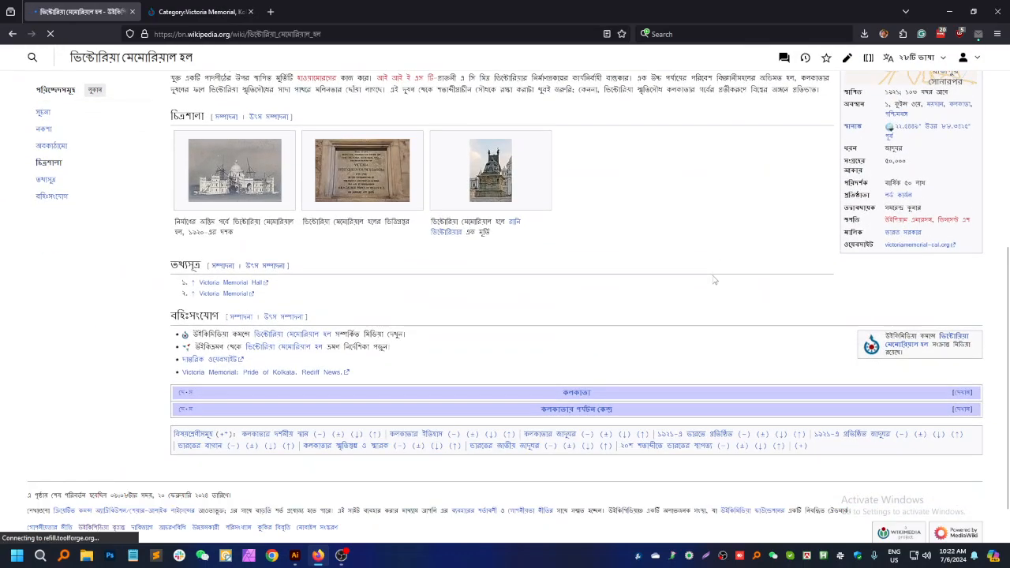
scroll(714, 278, "up", 1)
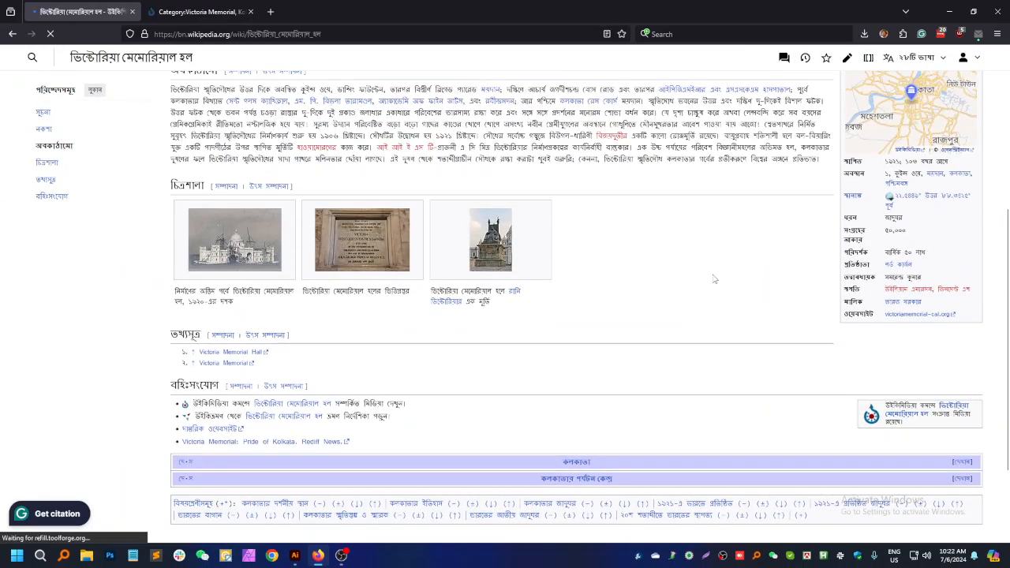
scroll(714, 279, "up", 4)
scroll(713, 279, "down", 4)
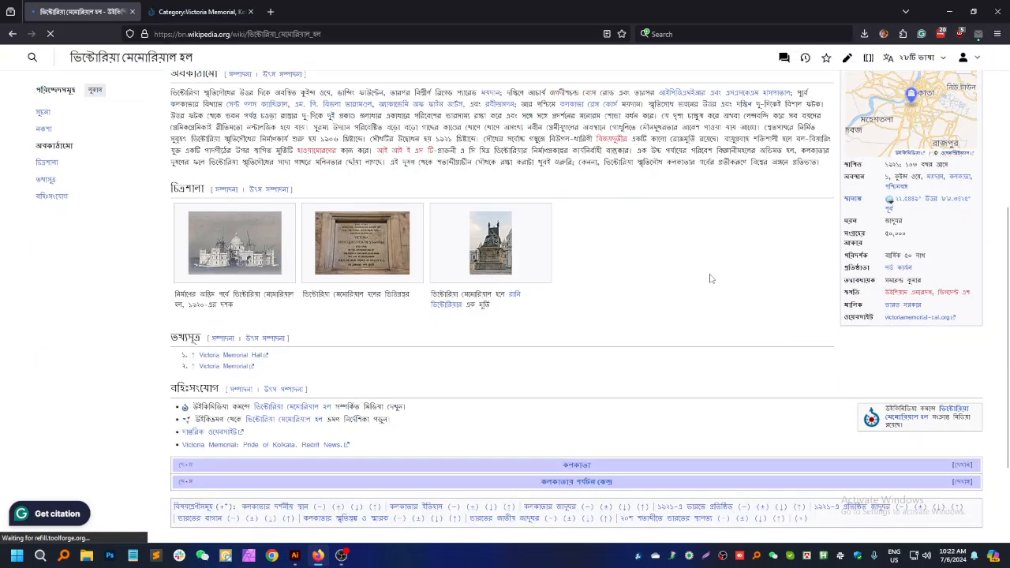
left_click(222, 197)
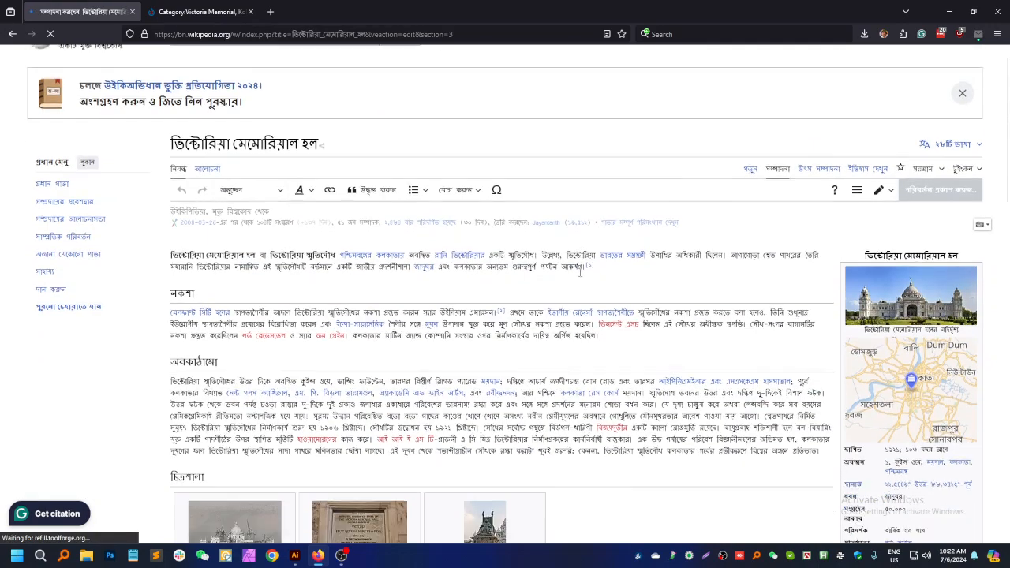
scroll(581, 273, "down", 4)
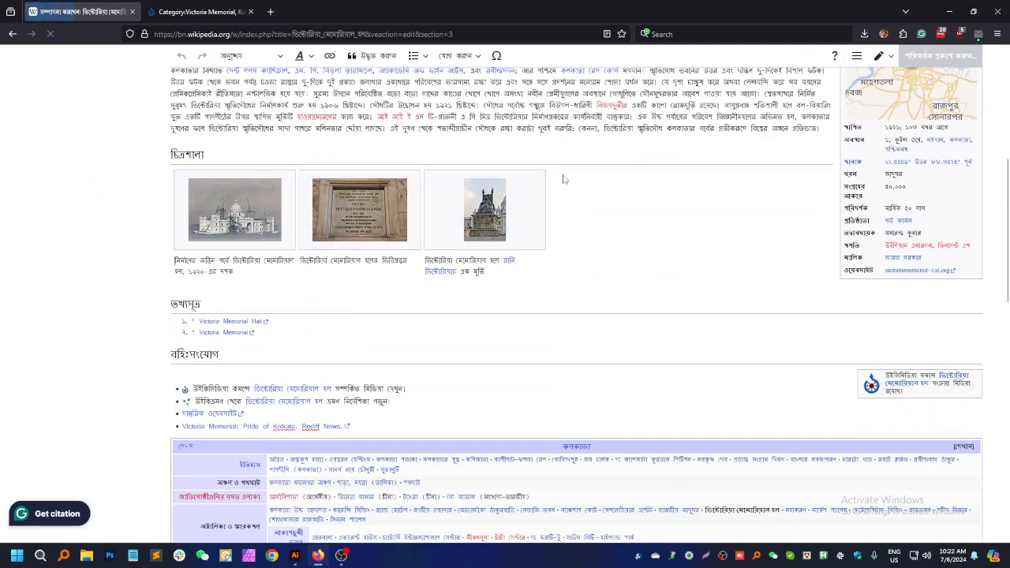
left_click(522, 192)
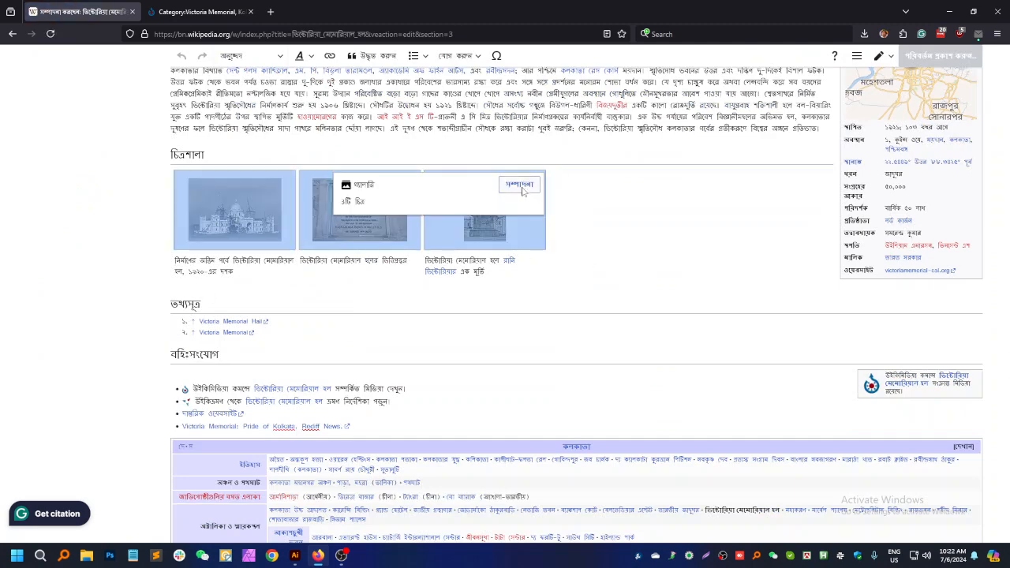
left_click(521, 188)
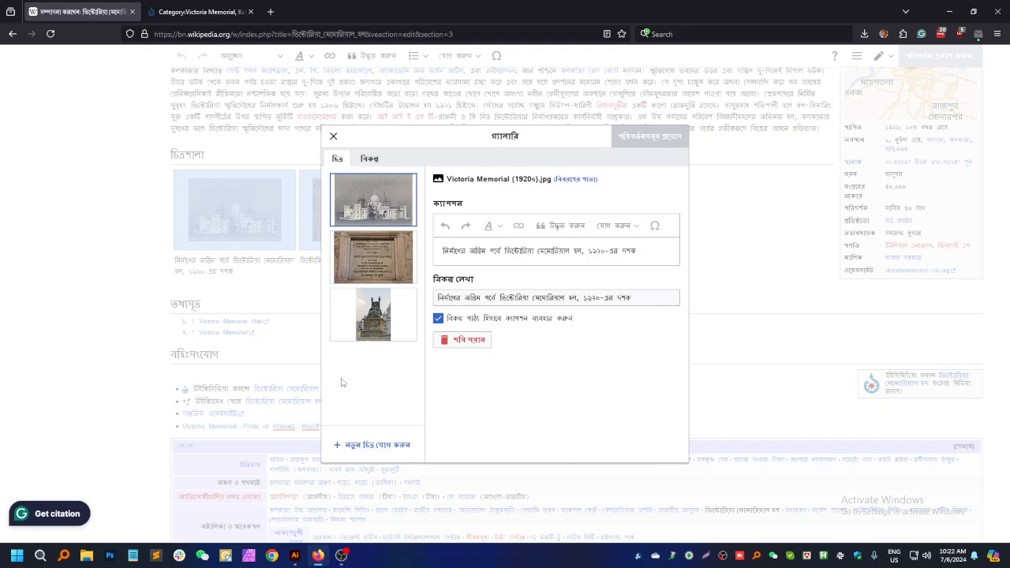
Step: Add Victoria Memorial, Kolkata 2024 01.jpg to the gallery with the caption "ভিক্টোরিয়া মেমোরিয়াল এর সামনের চিত্র"
left_click(397, 444)
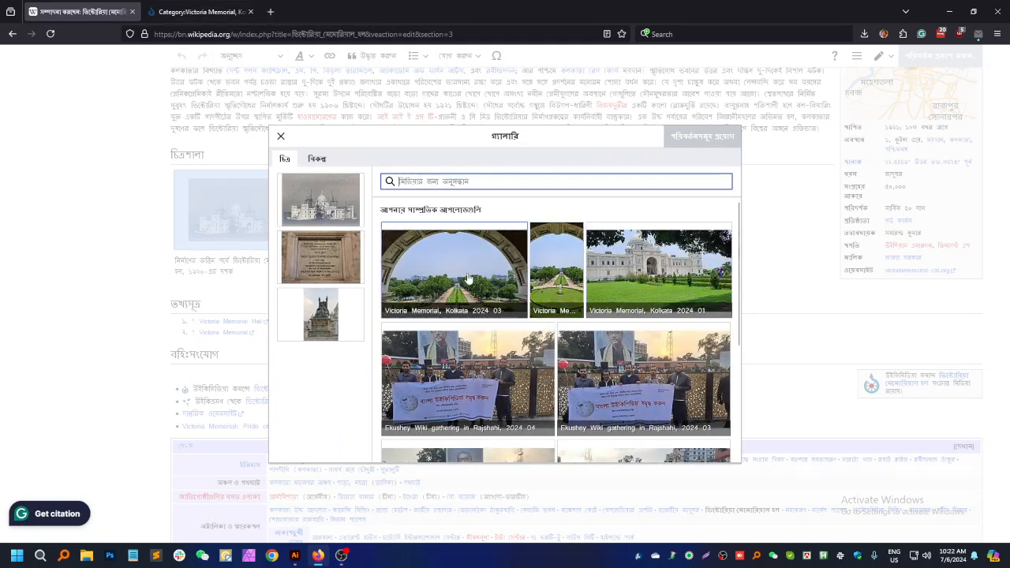
left_click(665, 277)
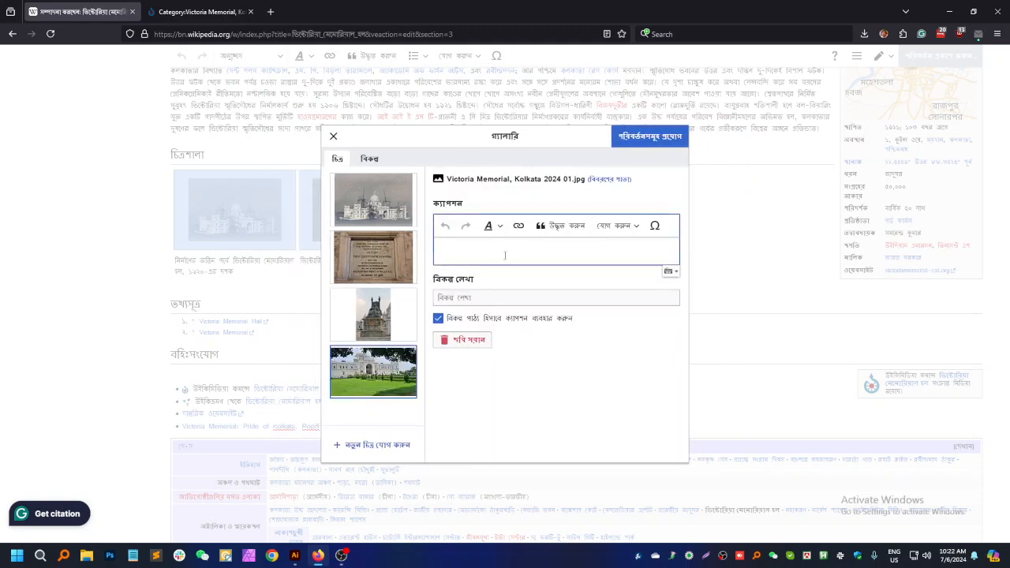
type("ভিক্টোরিয়া মেমোরিয়াল এর স")
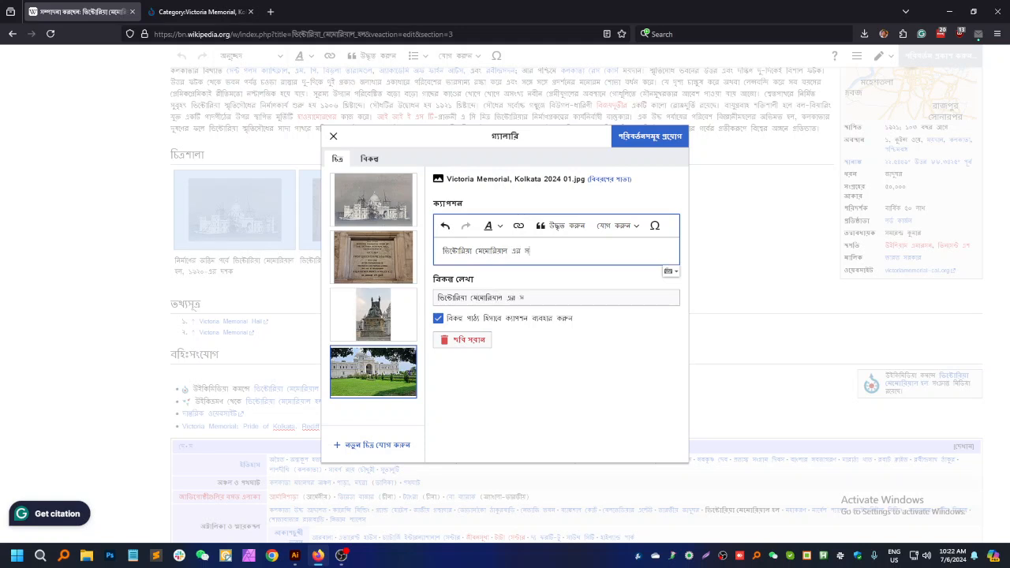
type("নের চিত্র")
Step: Add Victoria Memorial, Kolkata 2024 03.jpg with the caption "ভিক্টোরিয়া মেমোরিয়াল এর পিছনের প্রবেশ পথ এর চিত্র" and apply the gallery changes
left_click(385, 446)
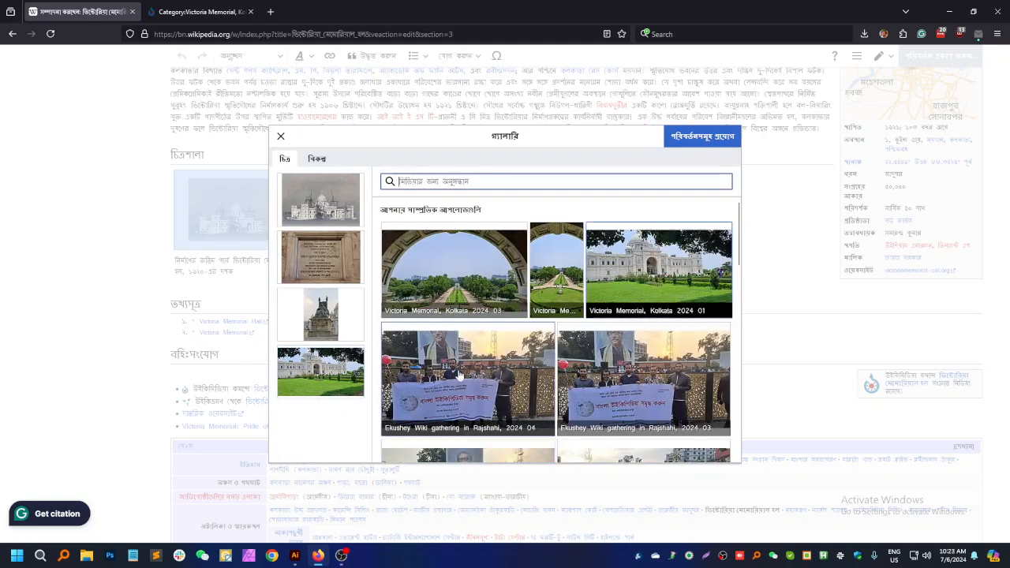
left_click(465, 275)
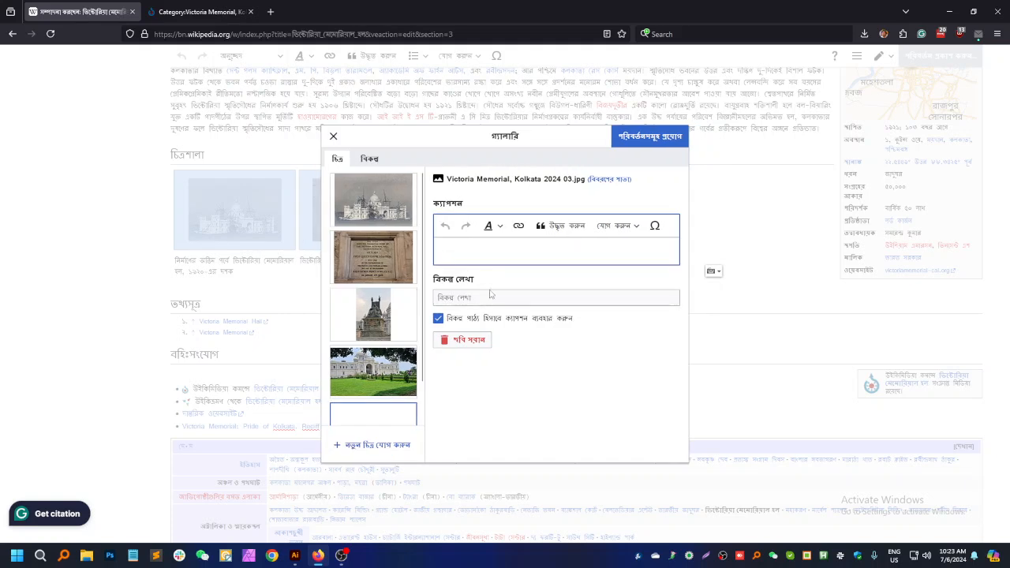
type("ভিক্টো")
key("BackSpace")
key("BackSpace")
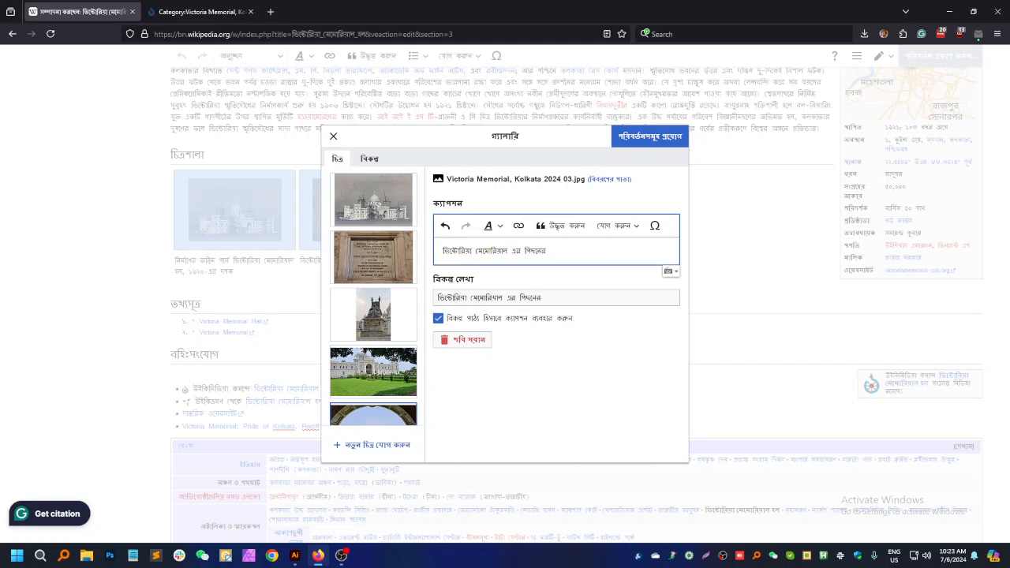
type("েটশ গ")
left_click(654, 136)
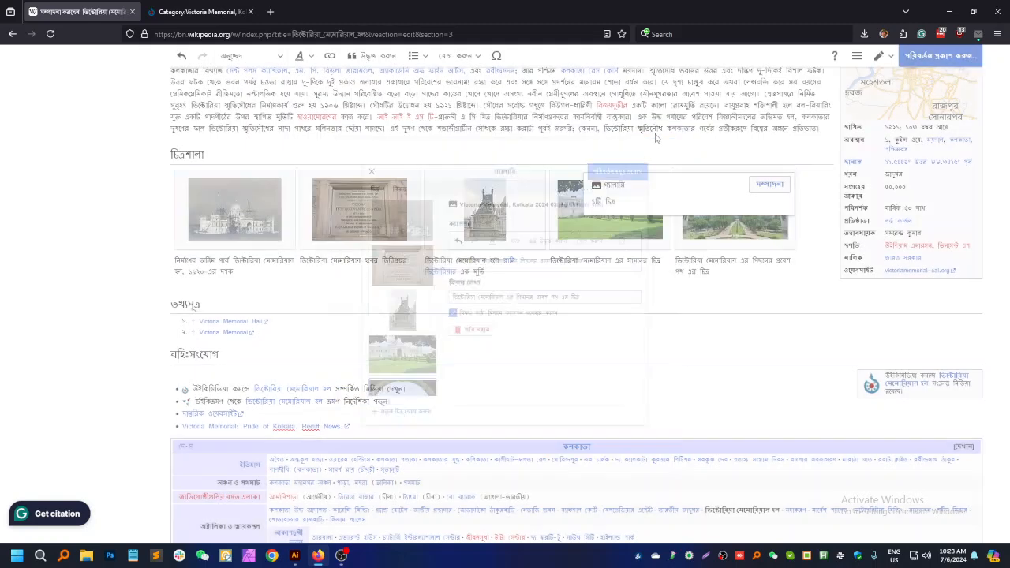
left_click(655, 326)
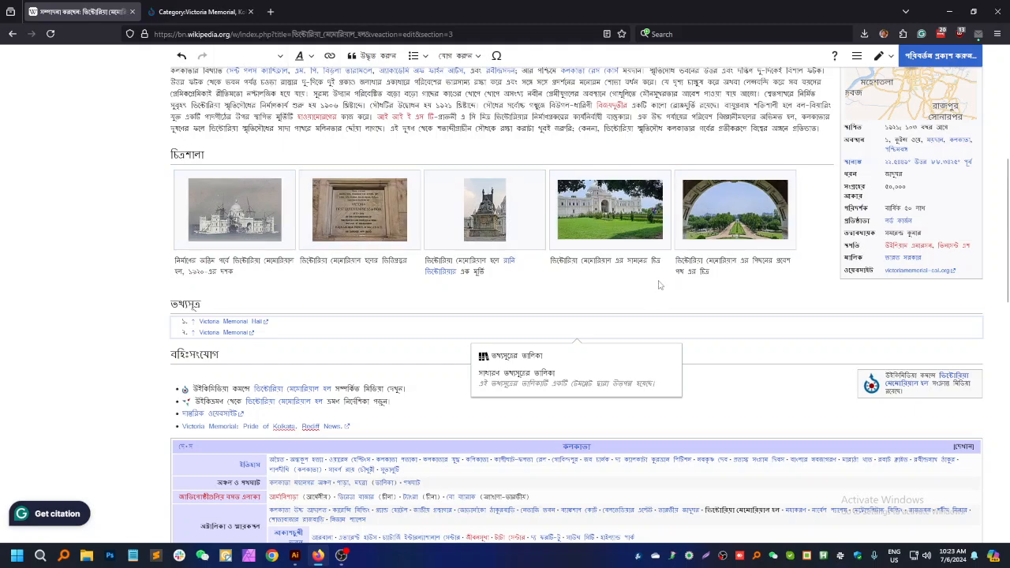
Step: Publish the article changes with an edit summary beginning "চিত্র যোগ করা" after the চিত্রশালা section marker
scroll(660, 285, "up", 5)
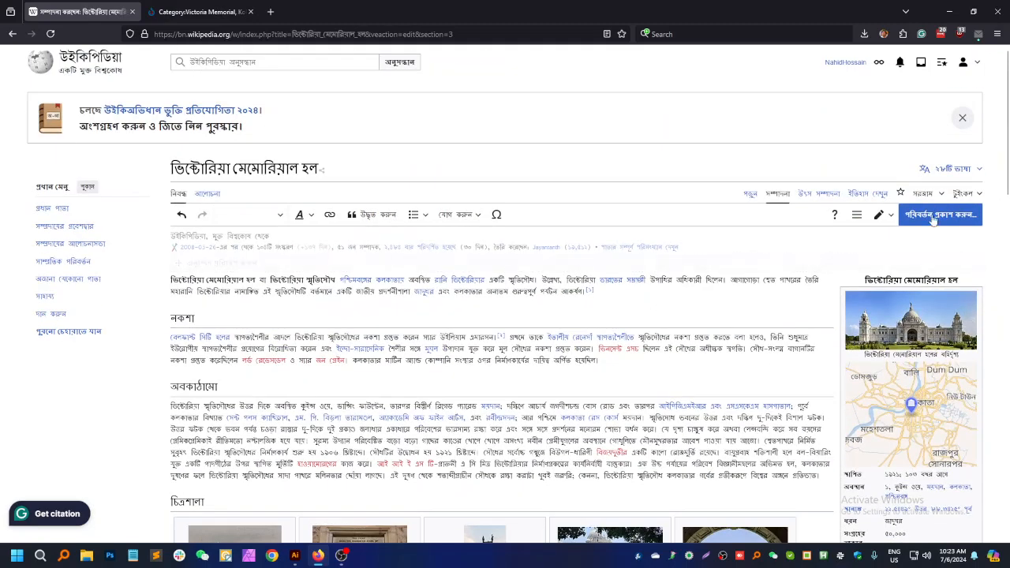
left_click(931, 217)
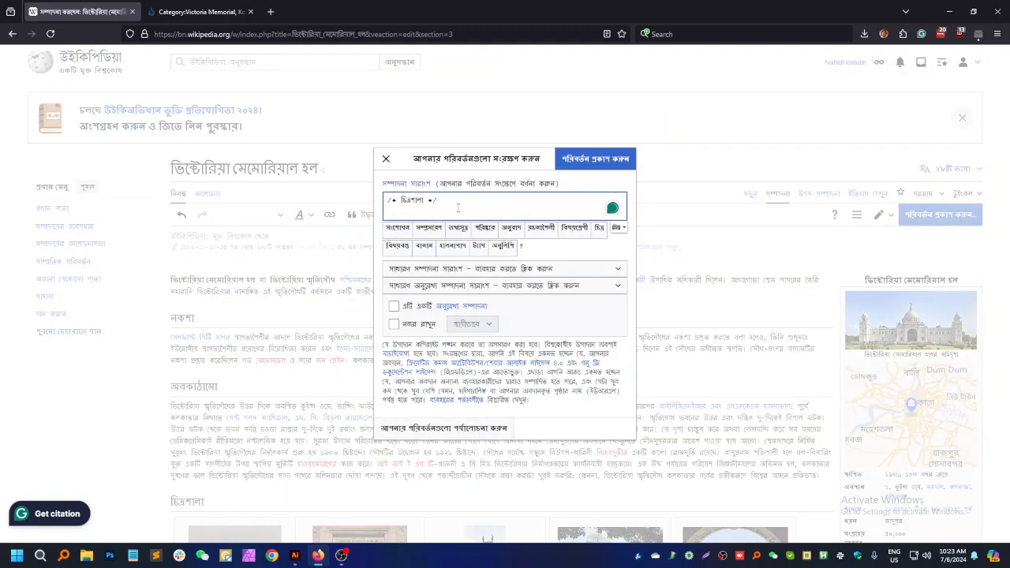
type("চিত্র")
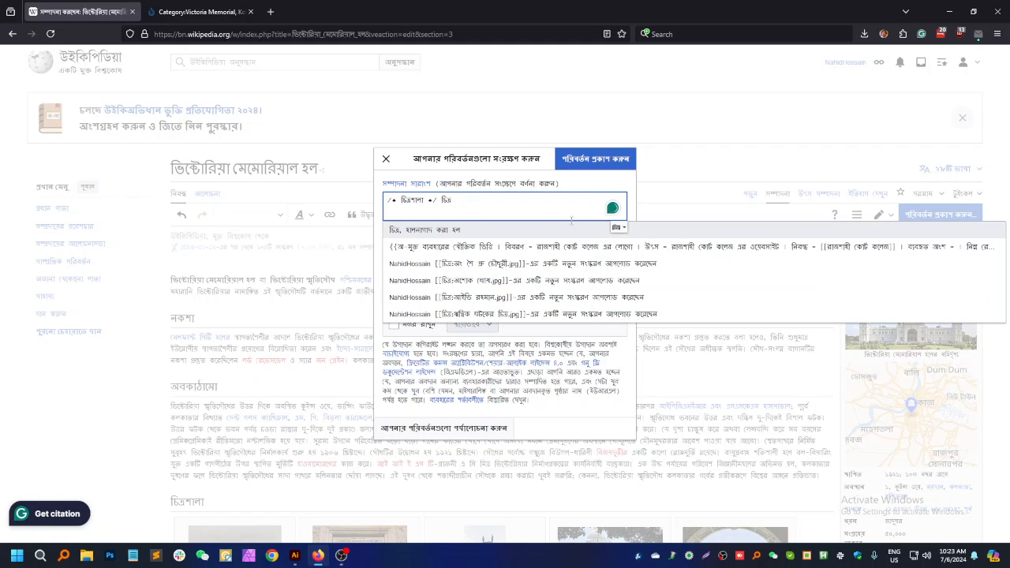
type(" যে")
type("াগ কর")
type("া হলো")
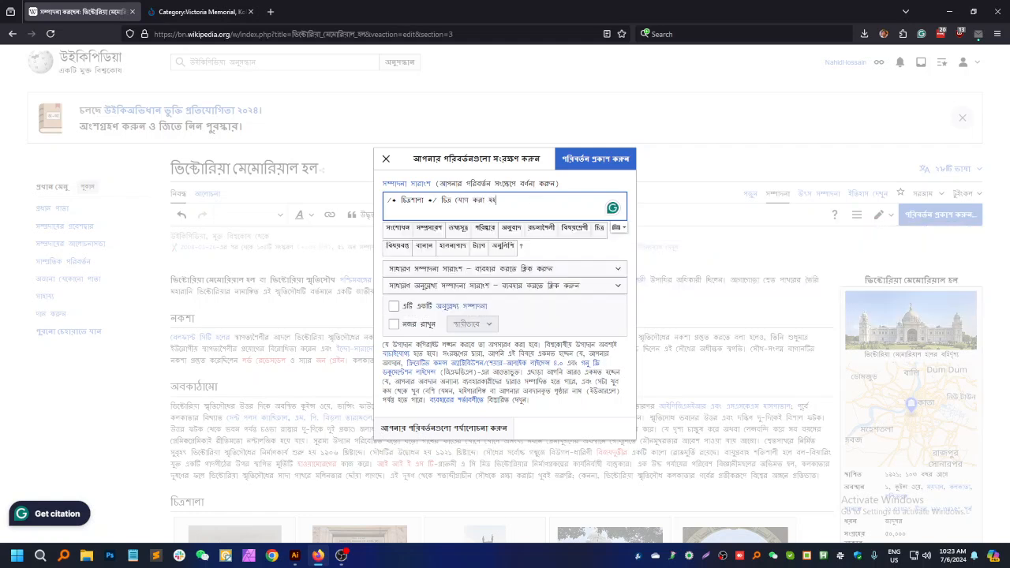
left_click(599, 159)
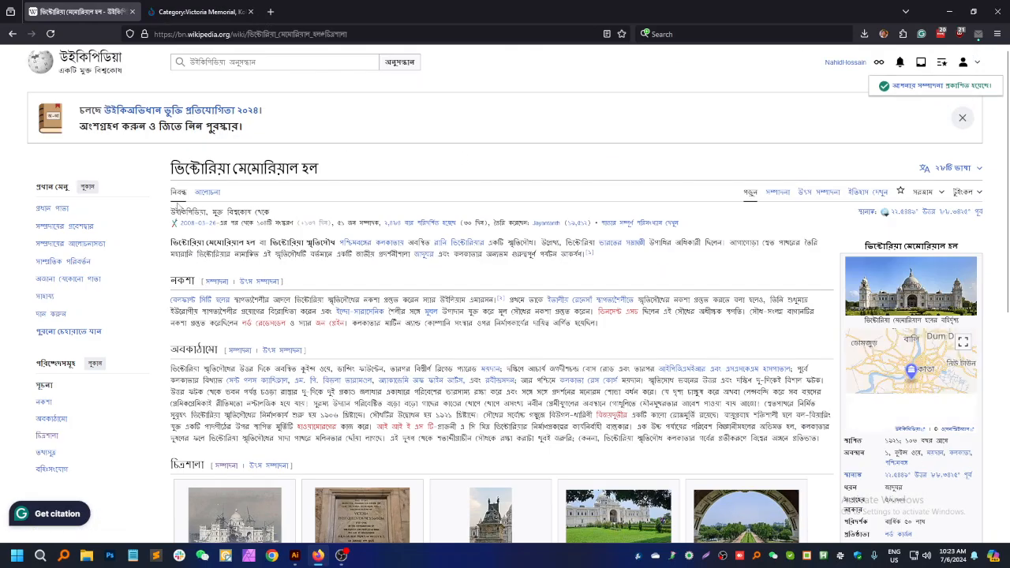
Step: Reload the published Bengali article and check the two added photos in its চিত্রশালা gallery
left_click(179, 194)
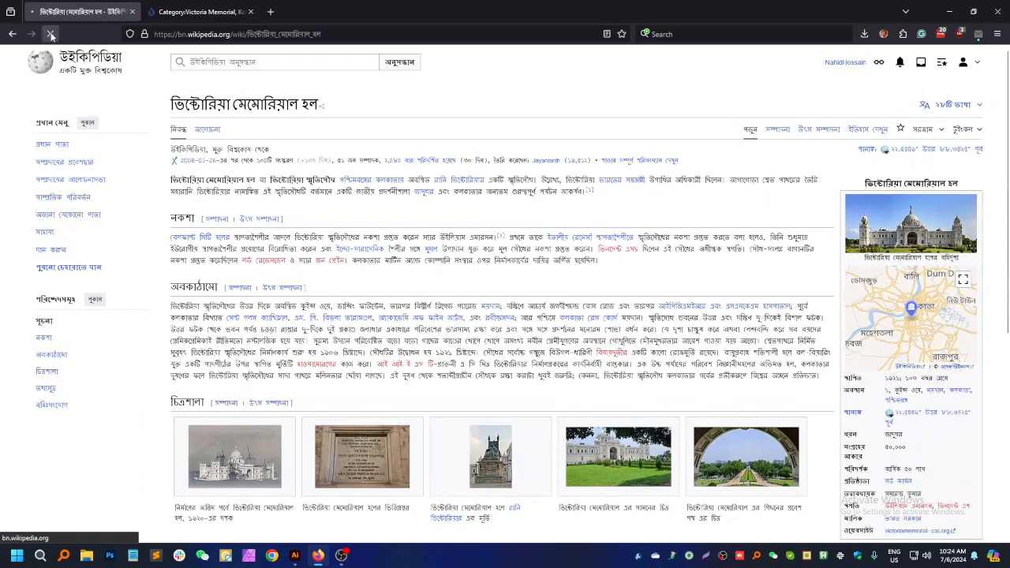
scroll(821, 215, "down", 5)
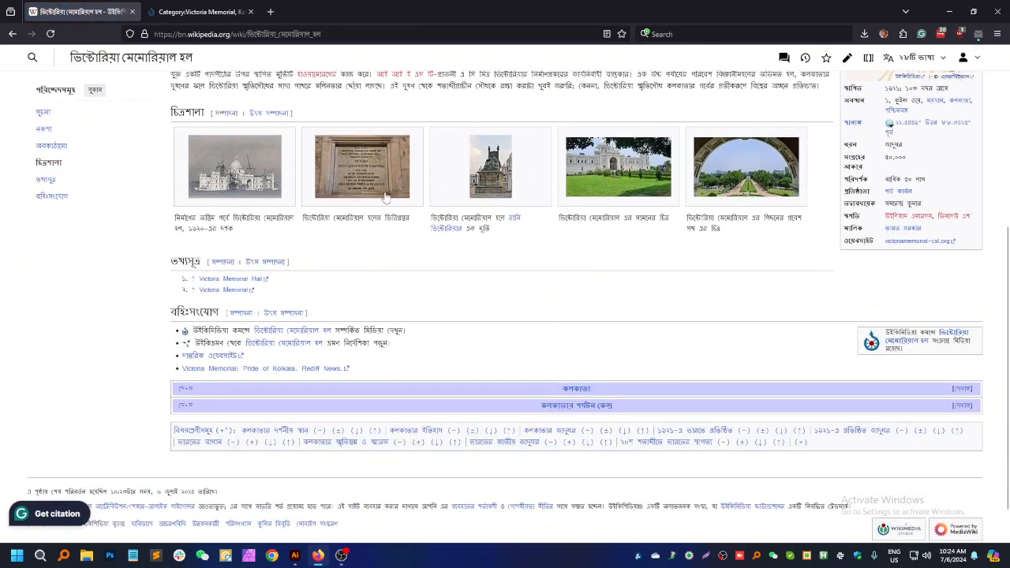
scroll(544, 237, "up", 5)
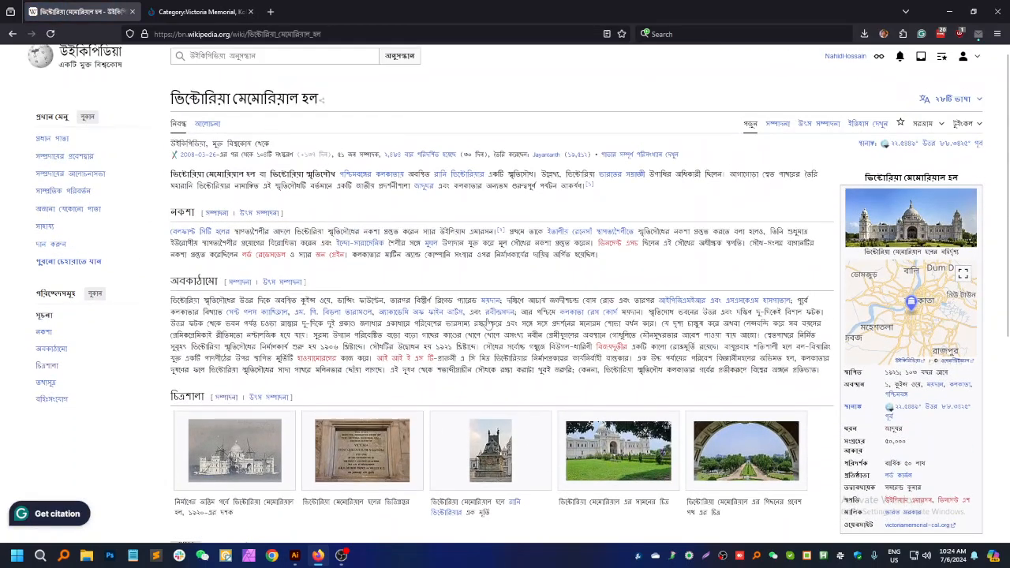